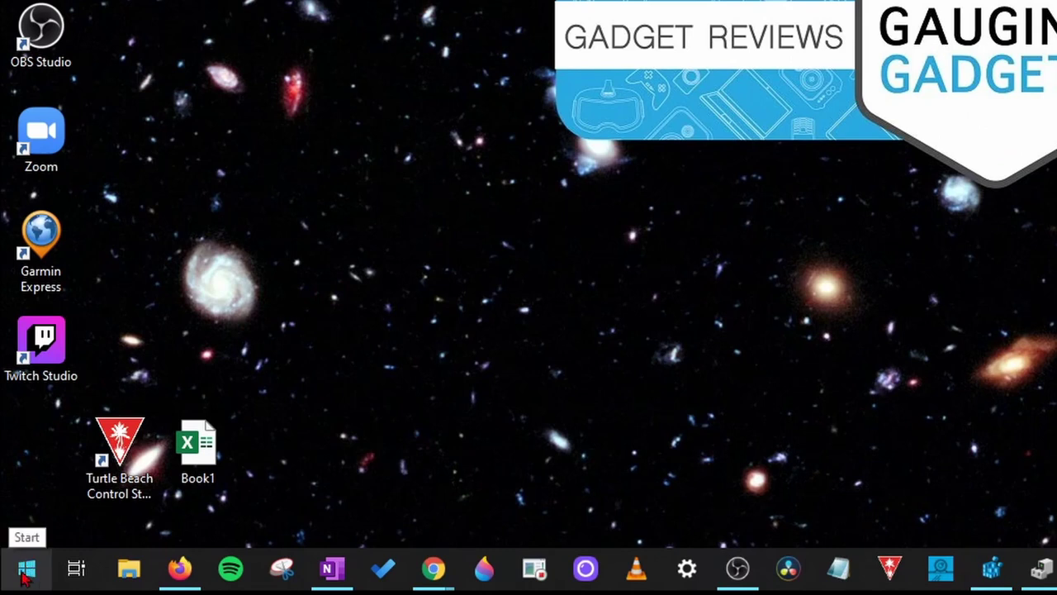
Step: Search Settings for 'webcam' and review the camera privacy settings page
right_click(27, 573)
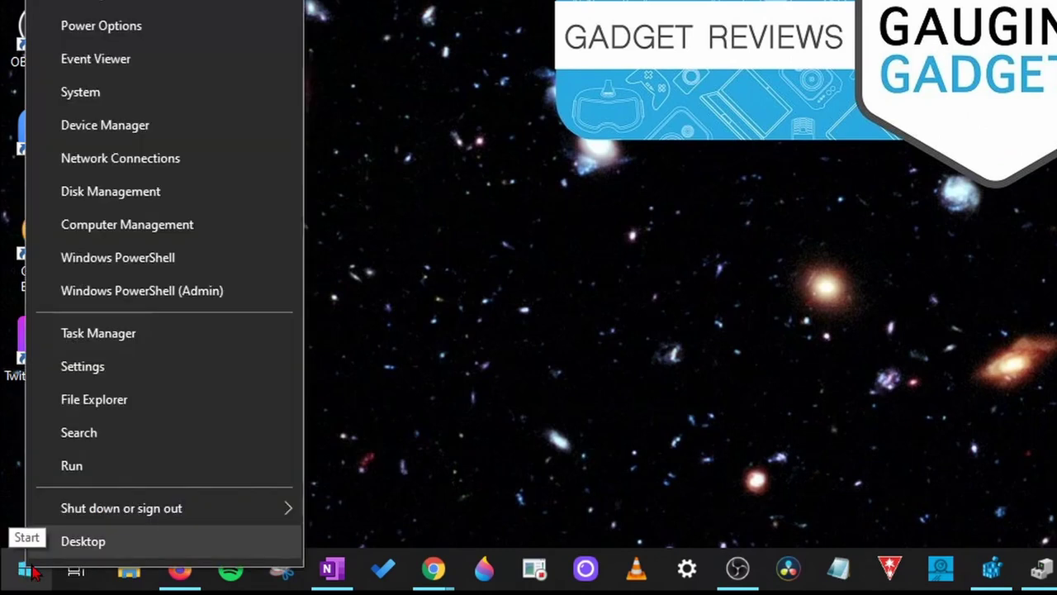
left_click(133, 376)
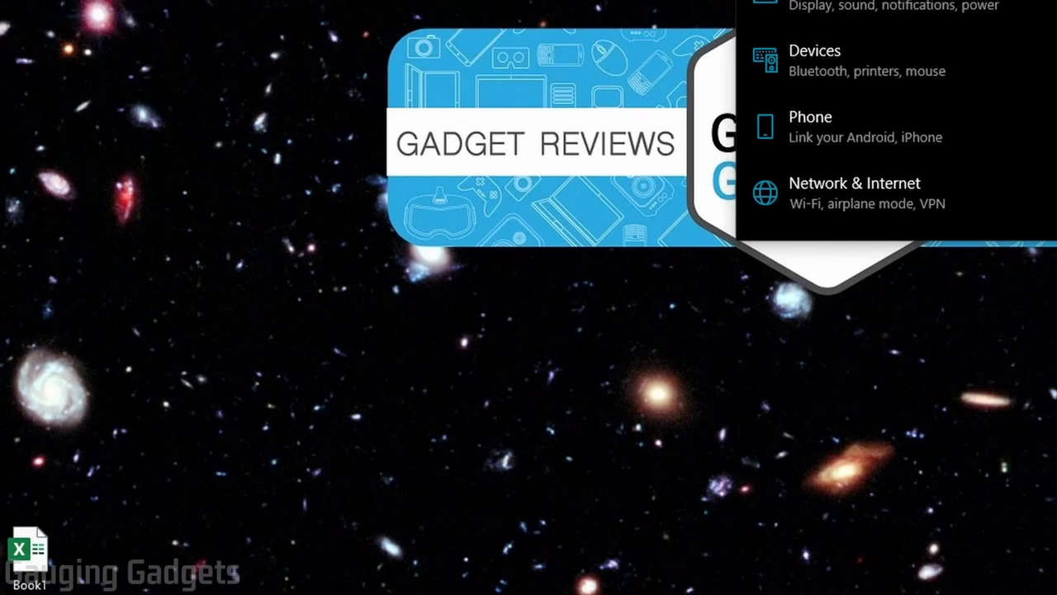
type("webcam")
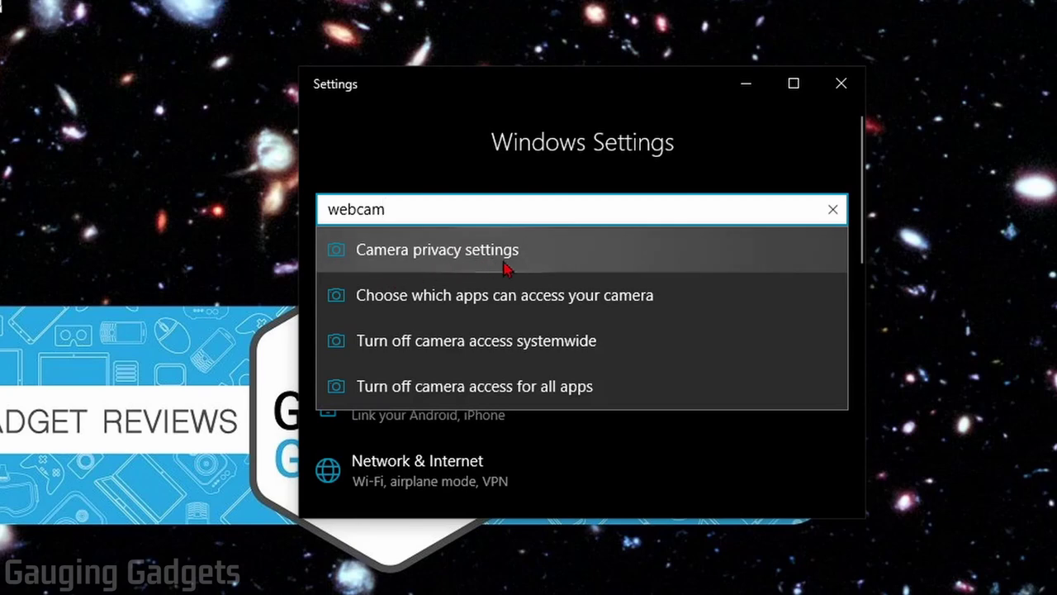
left_click(465, 248)
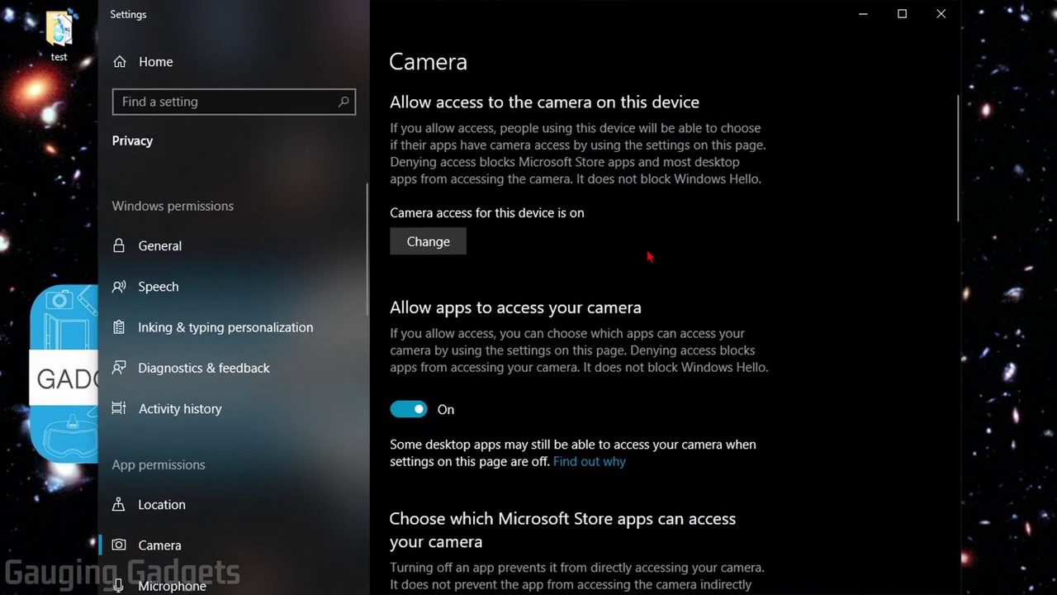
scroll(523, 334, "down", 2)
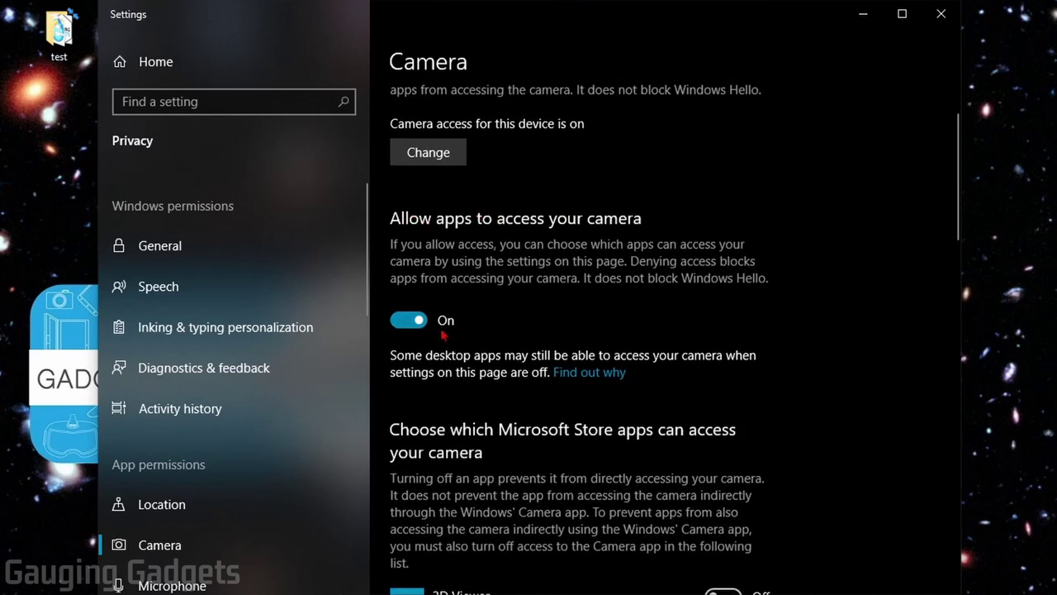
scroll(464, 326, "down", 15)
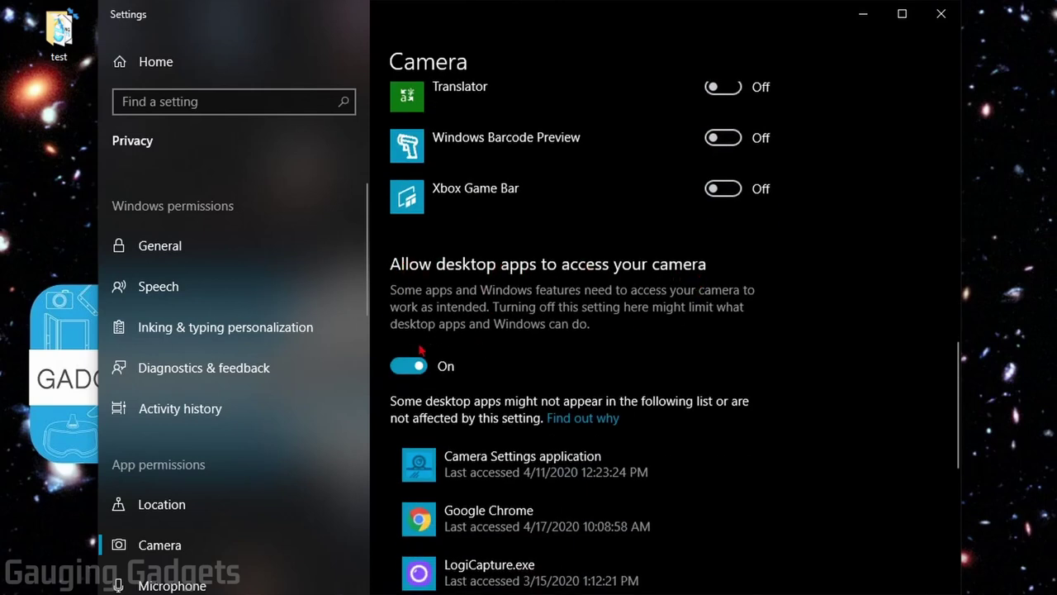
scroll(491, 368, "down", 5)
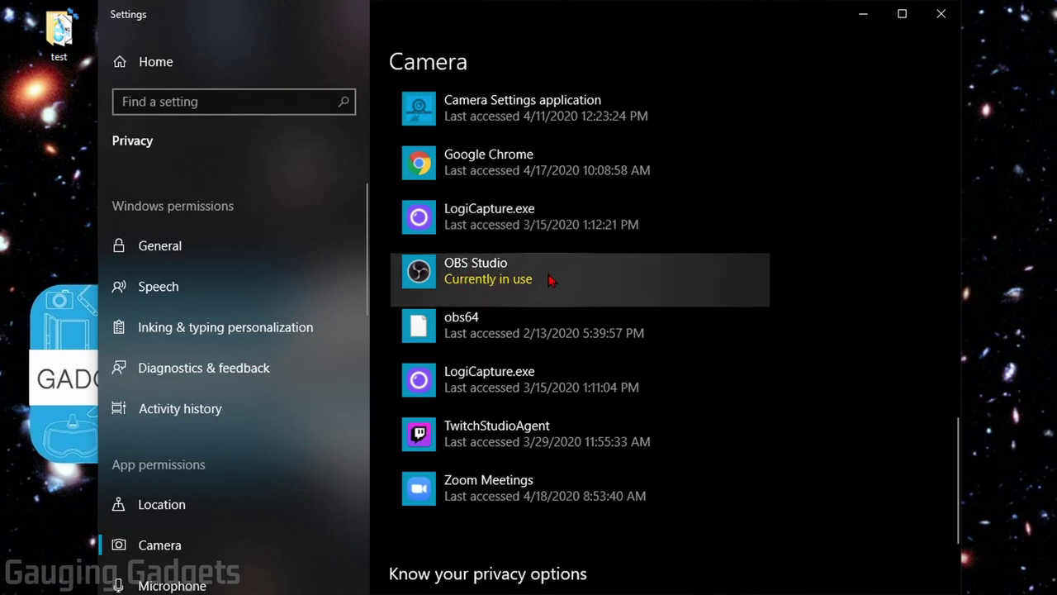
scroll(410, 130, "up", 2)
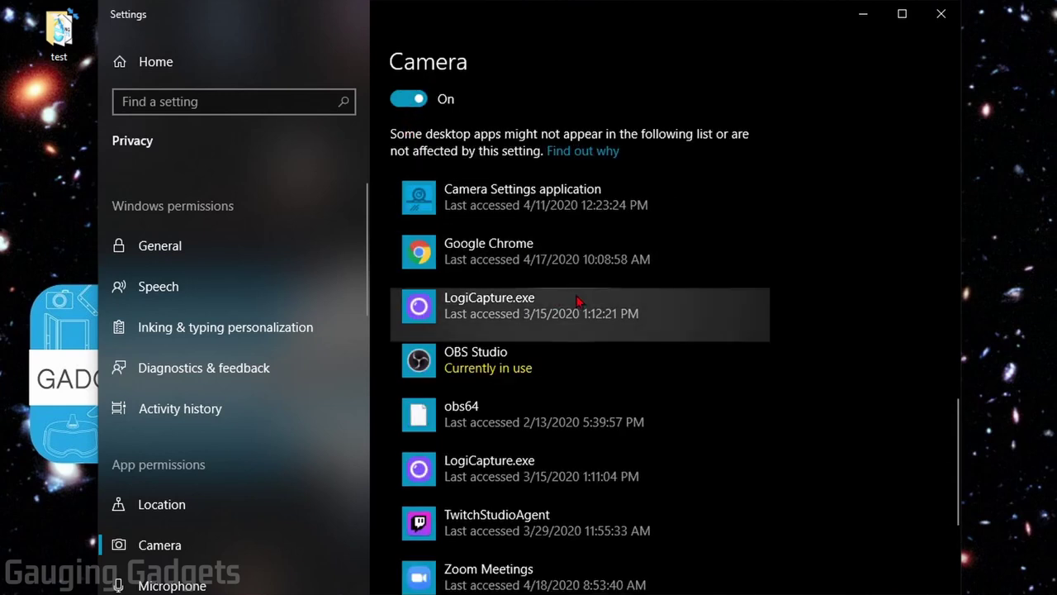
scroll(649, 307, "up", 4)
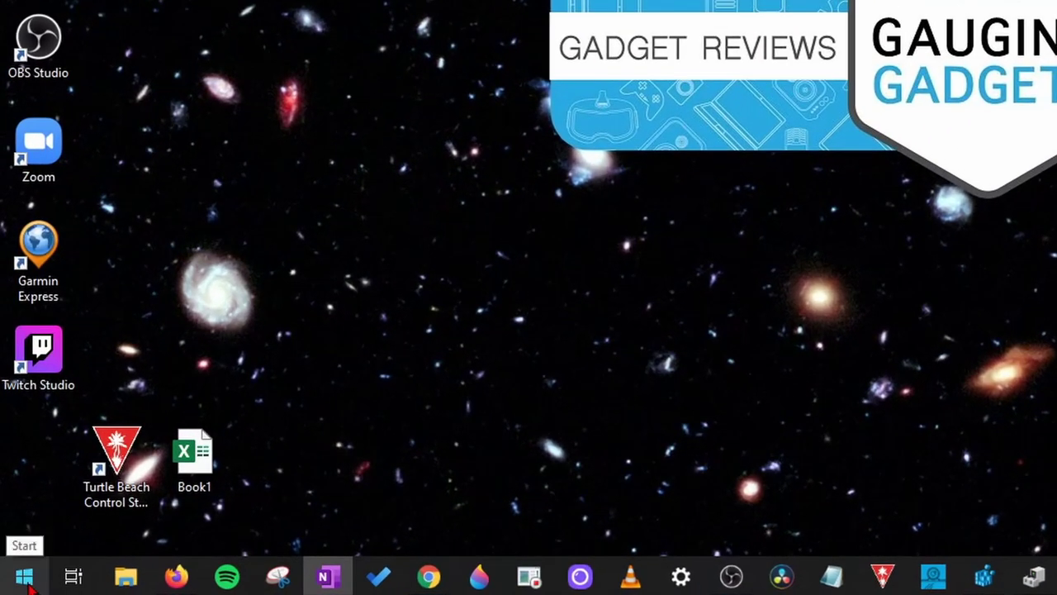
Step: Open Device Manager from the Win+X menu and scan Cameras for hardware changes
right_click(25, 580)
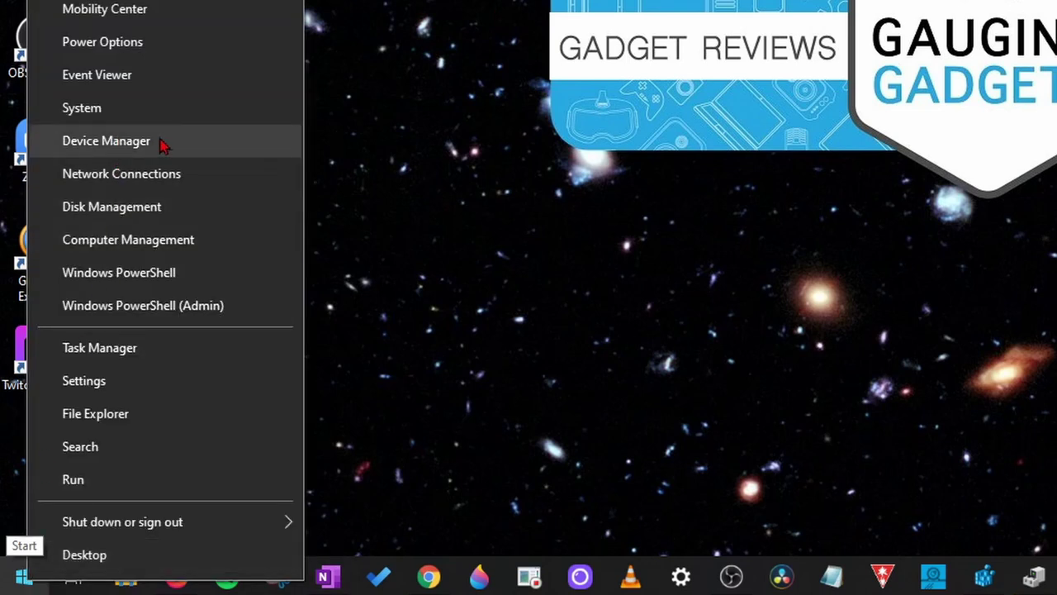
left_click(161, 146)
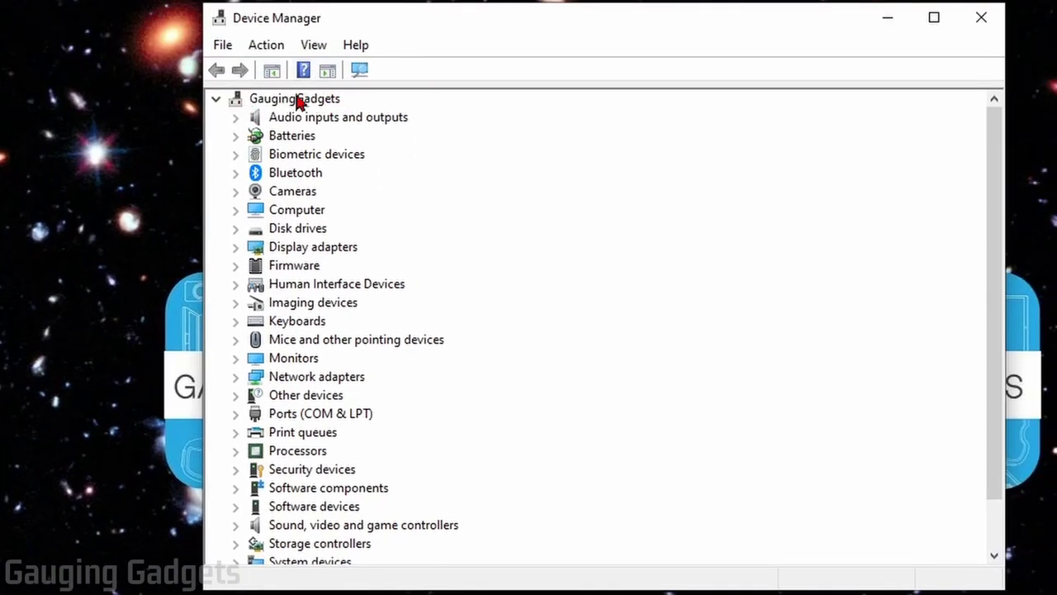
left_click(260, 195)
right_click(295, 199)
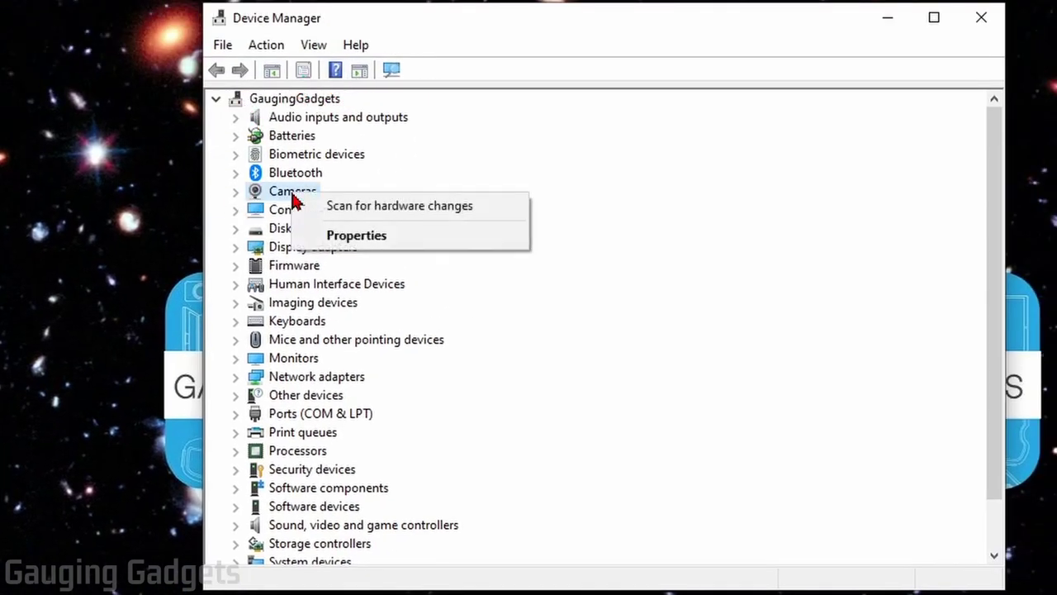
left_click(366, 216)
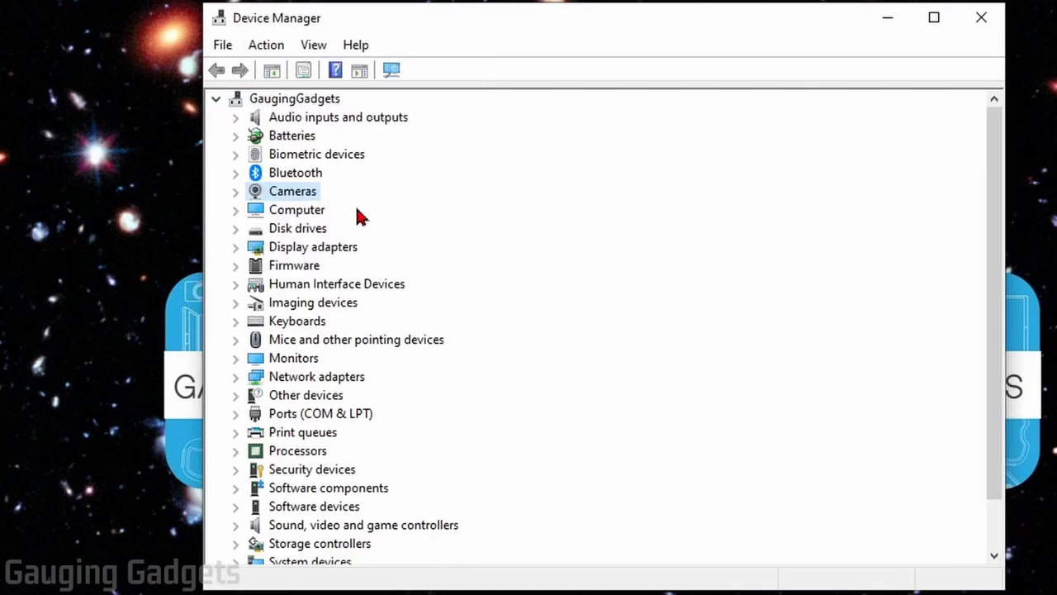
Step: Expand Cameras and uninstall the Integrated Webcam device, confirming the removal
left_click(236, 197)
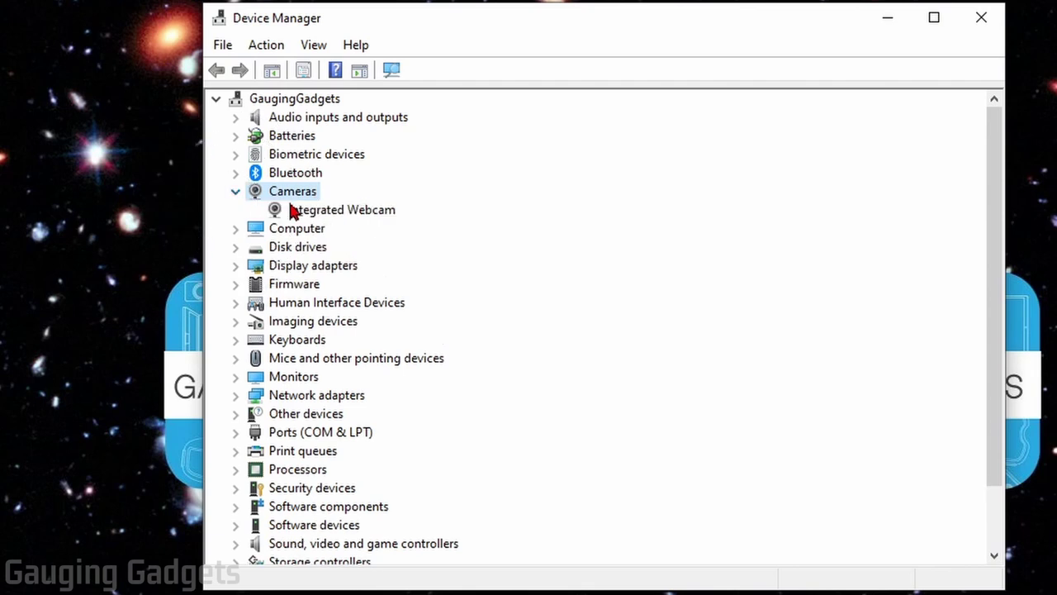
left_click(334, 213)
right_click(324, 214)
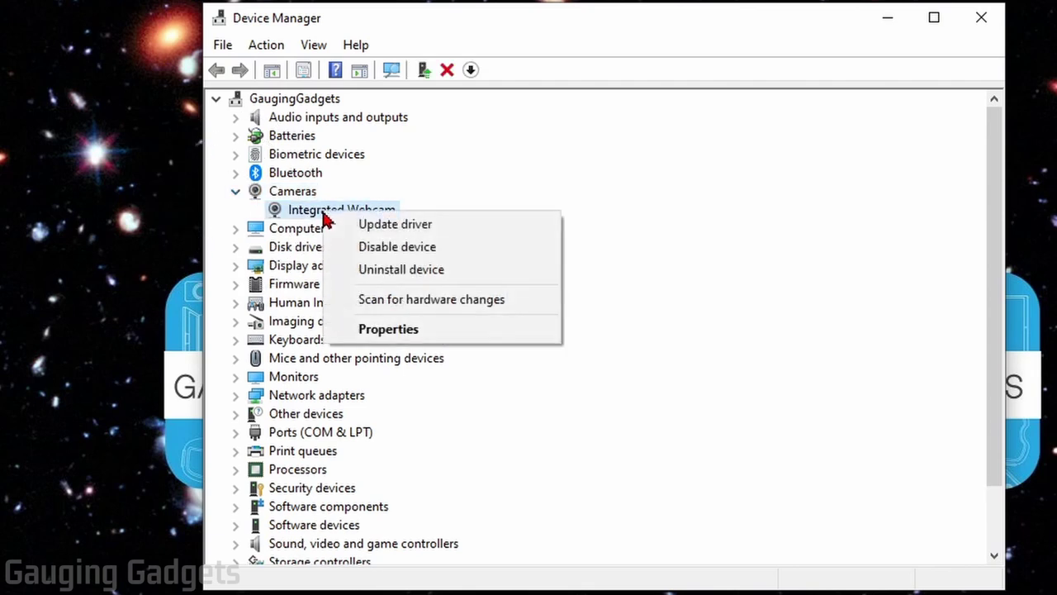
left_click(417, 269)
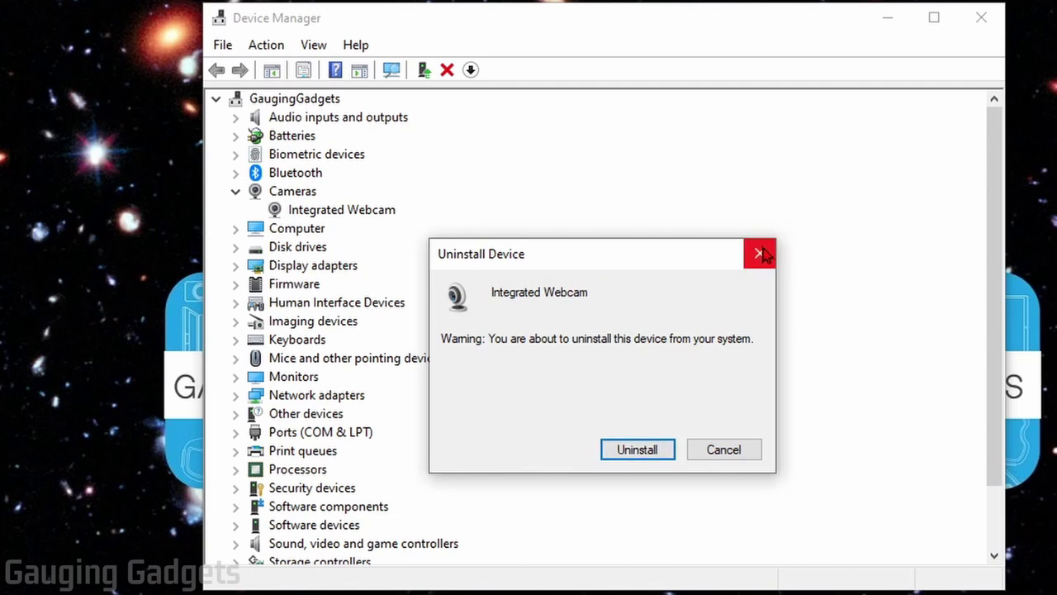
left_click(637, 449)
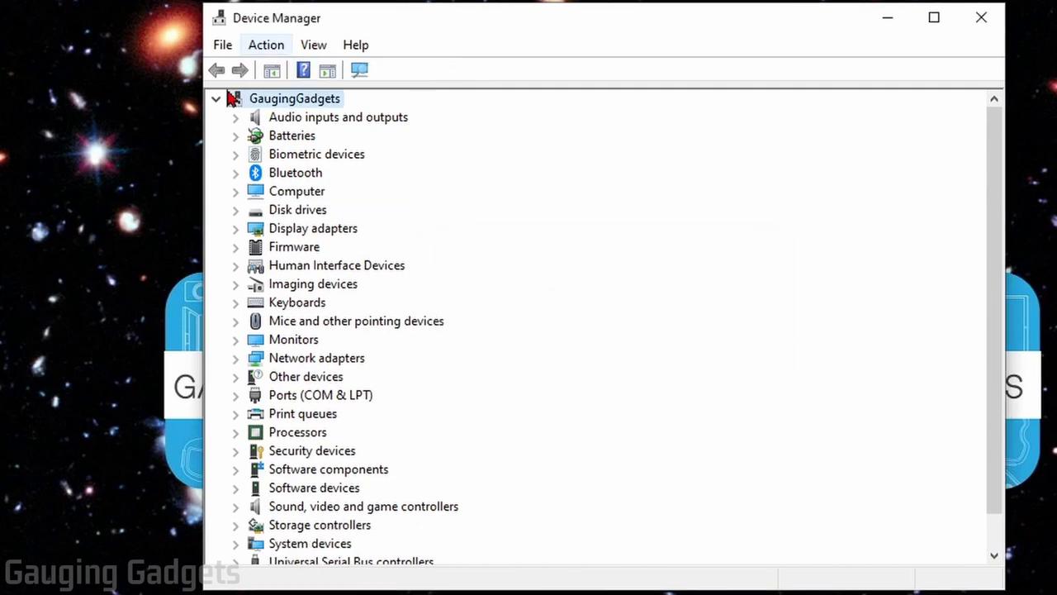
Step: Scan for hardware changes from the computer node, then expand Cameras to find the Integrated Webcam again
right_click(281, 101)
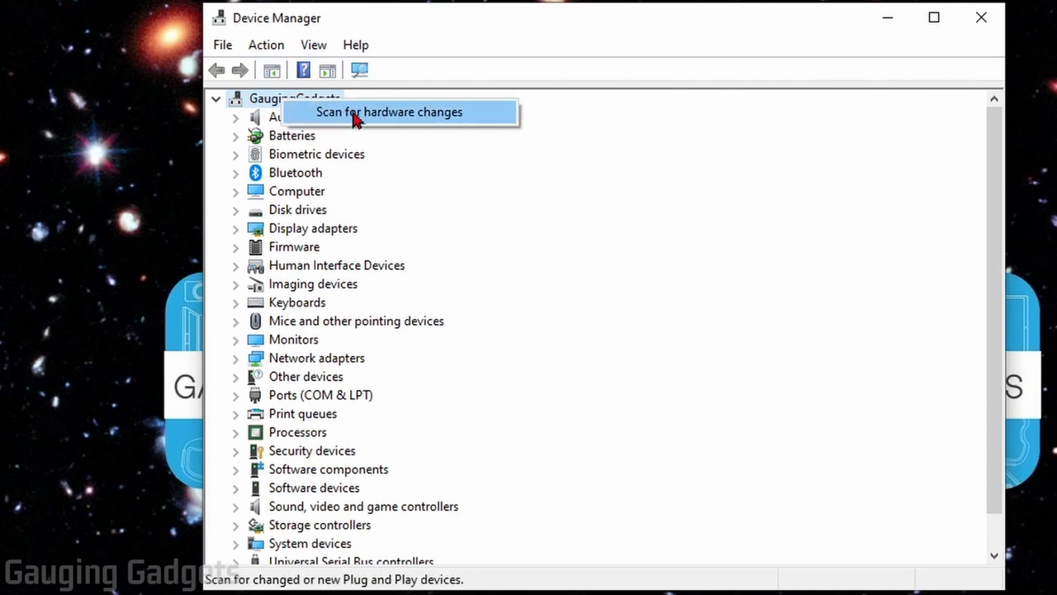
left_click(354, 115)
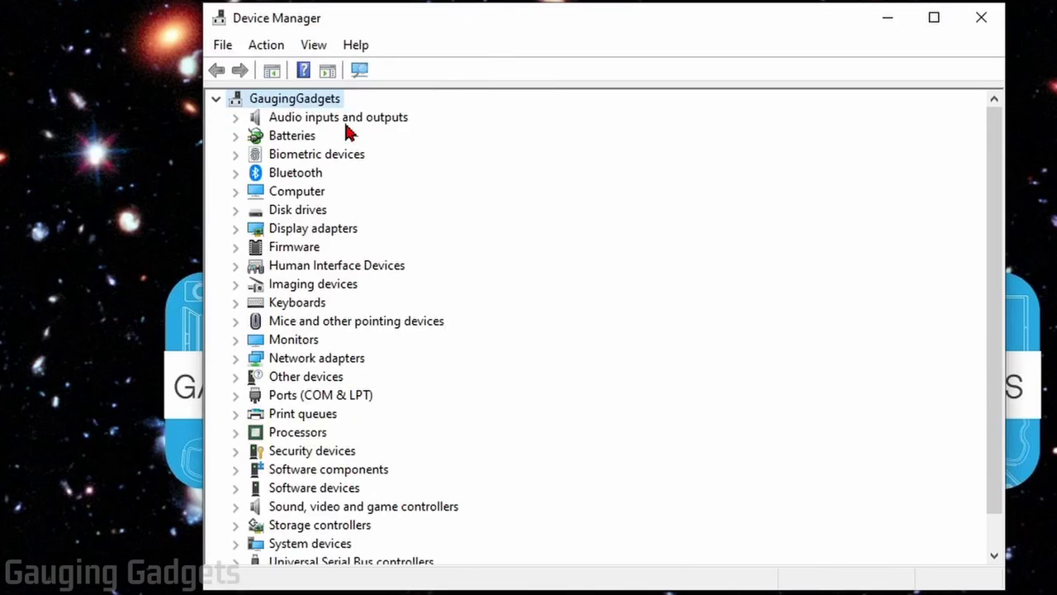
double_click(281, 199)
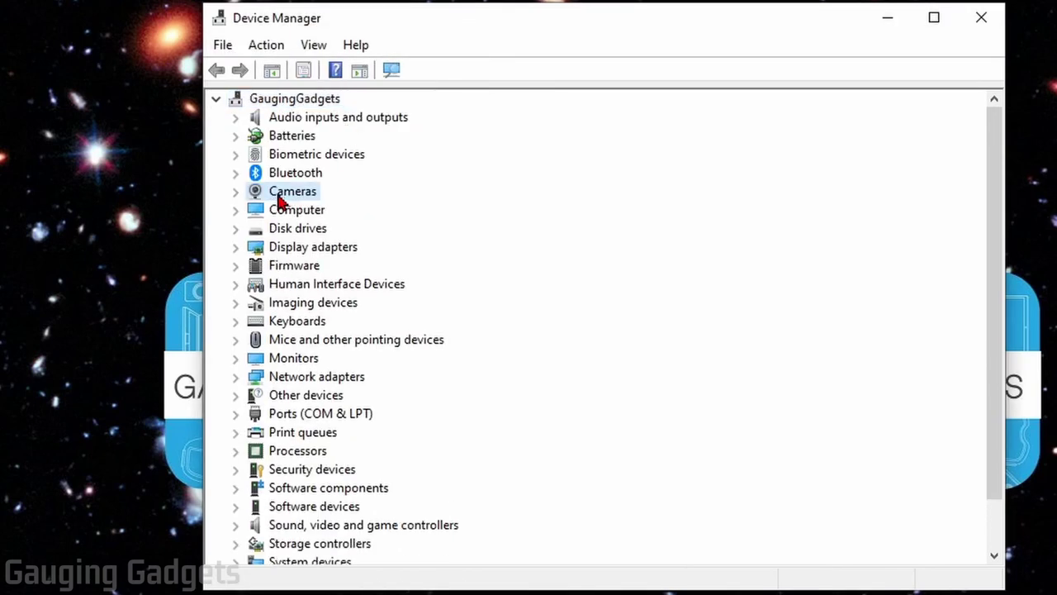
double_click(282, 200)
right_click(348, 213)
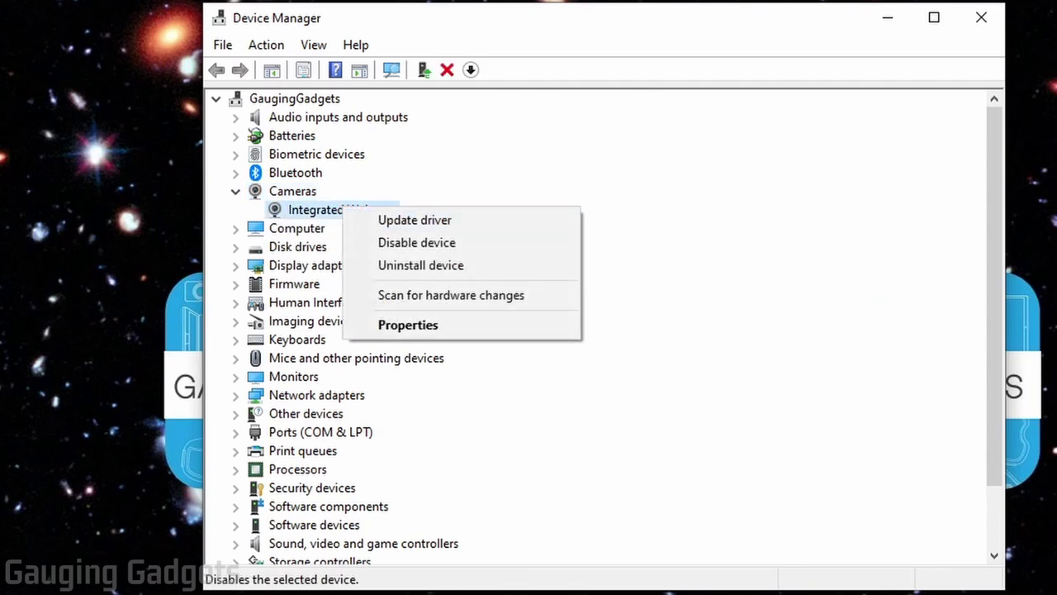
left_click(416, 242)
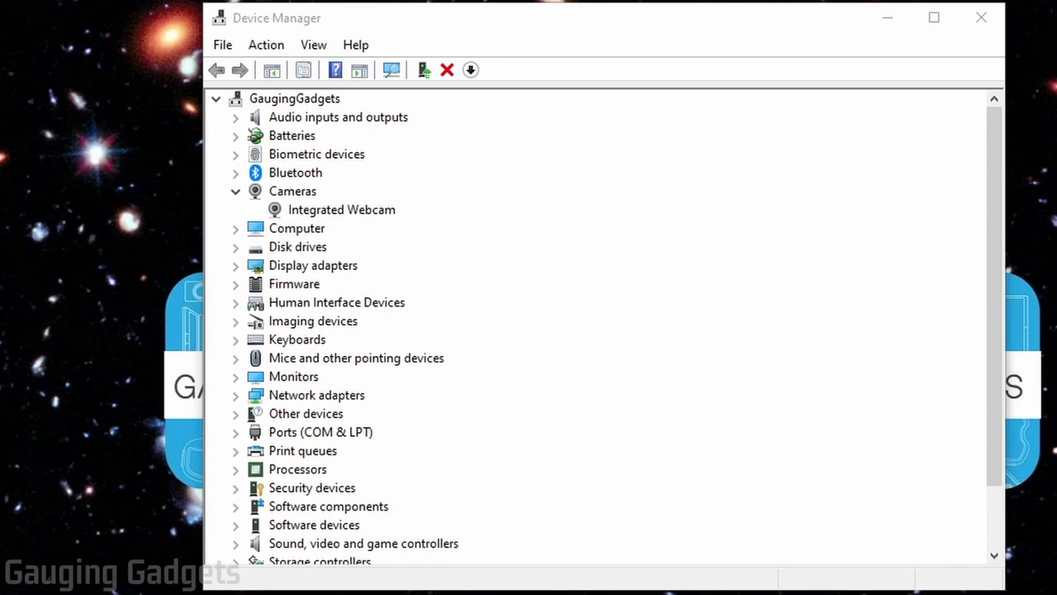
Step: Run an automatic driver search for the Integrated Webcam and close the wizard
left_click(333, 214)
right_click(333, 214)
left_click(417, 228)
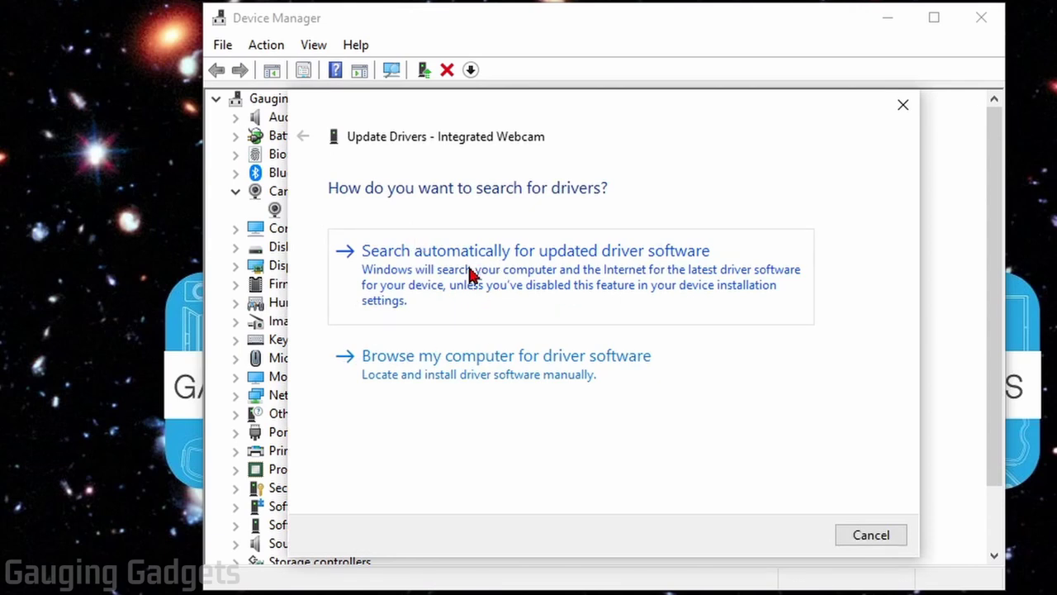
left_click(534, 293)
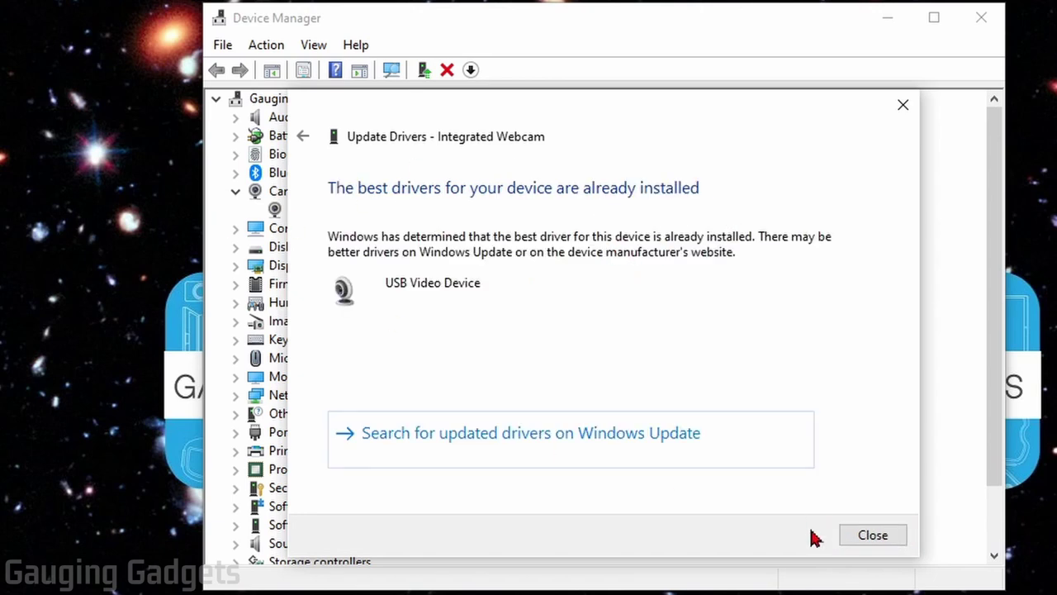
left_click(844, 535)
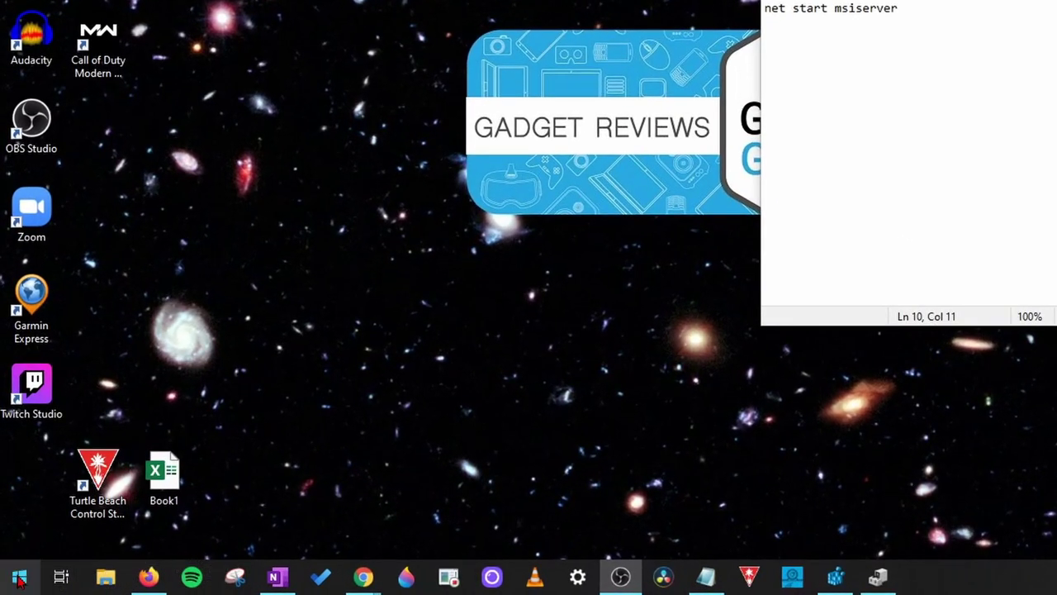
Step: Bring up the Win+X quick menu, leaving the Notepad command list open
right_click(19, 578)
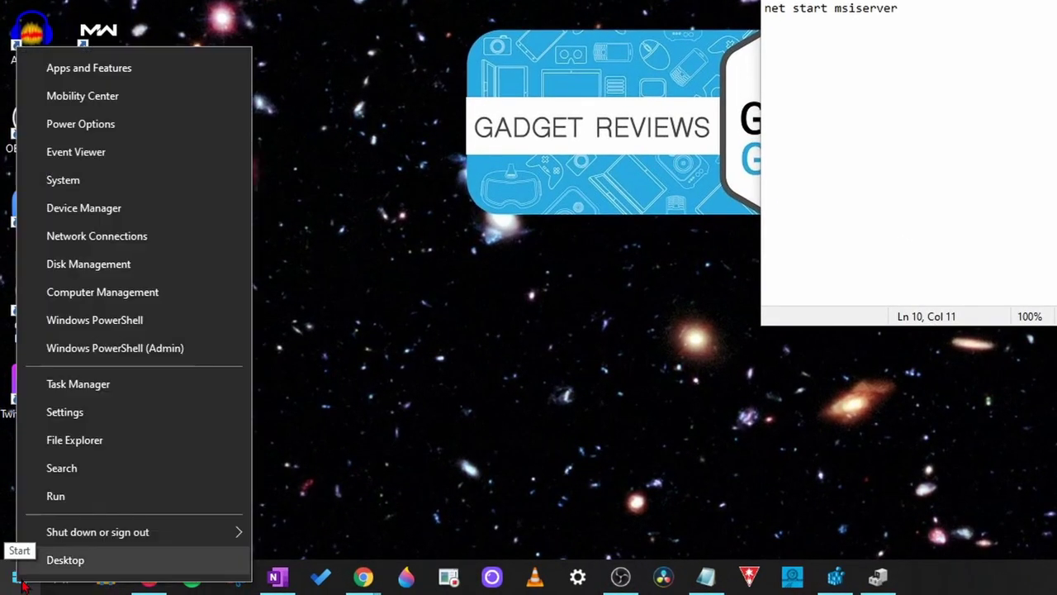
Step: Paste the Notepad update-reset script into an admin PowerShell and run it
left_click(107, 353)
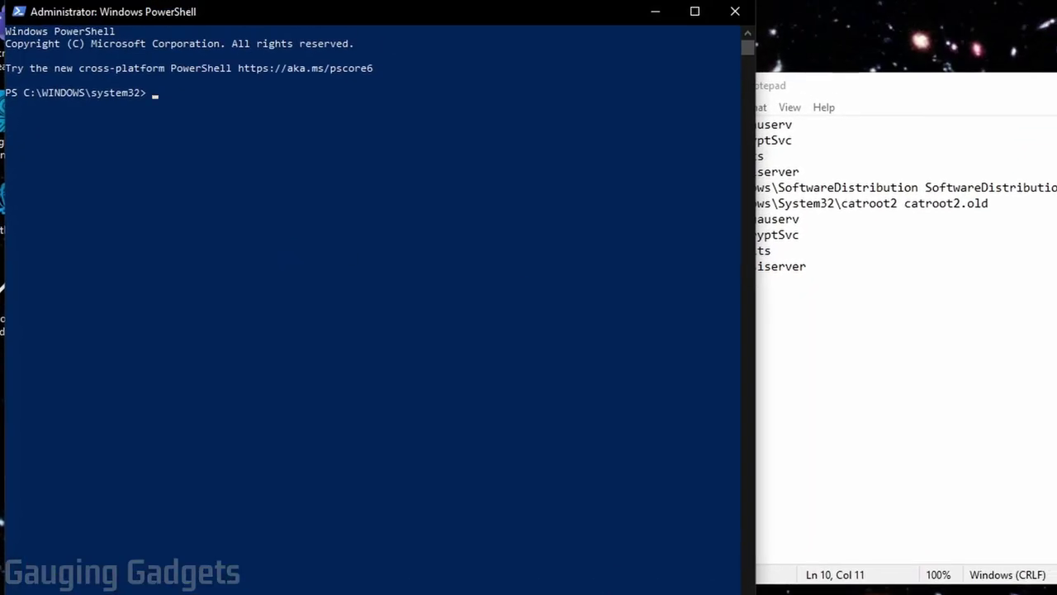
key("alt+Tab")
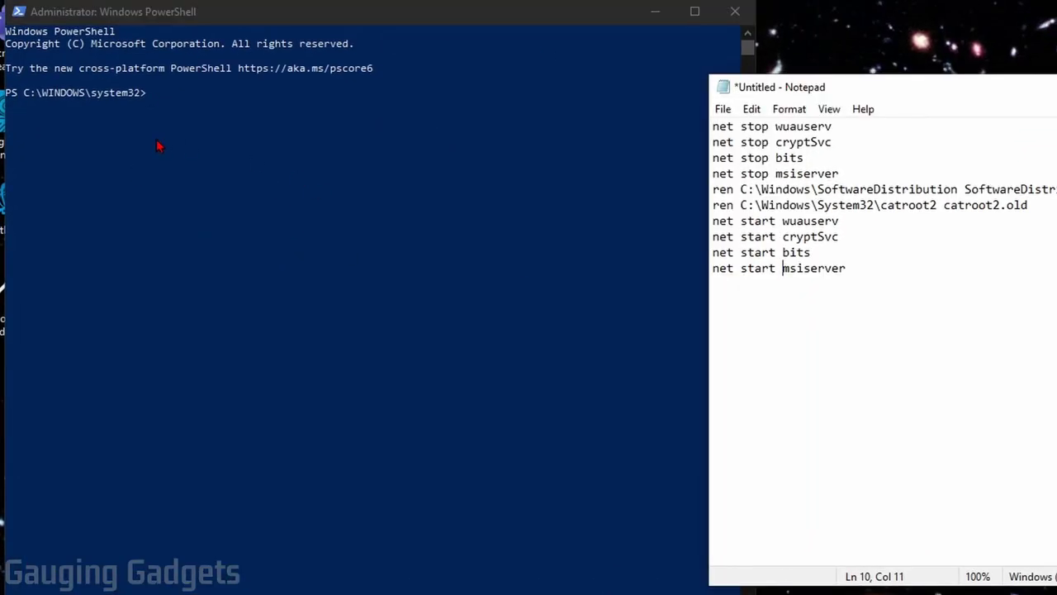
left_click(885, 269)
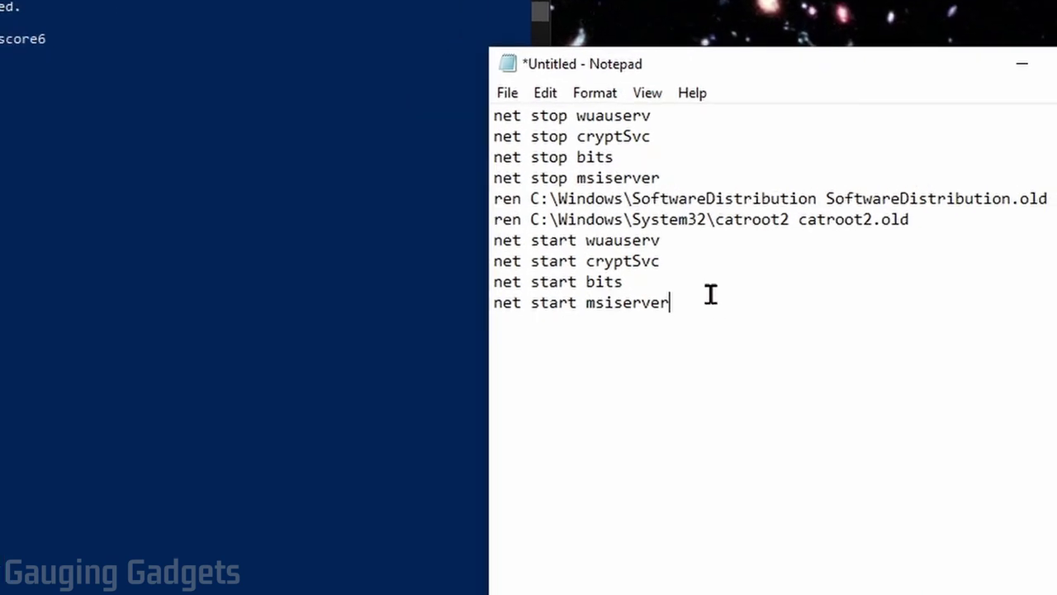
key("ctrl+a")
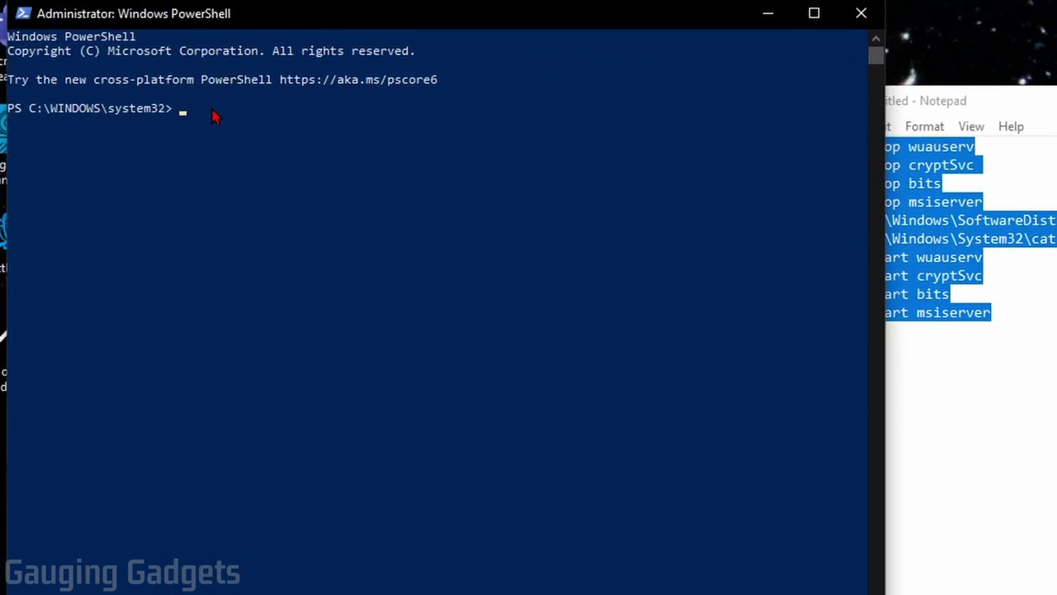
right_click(212, 116)
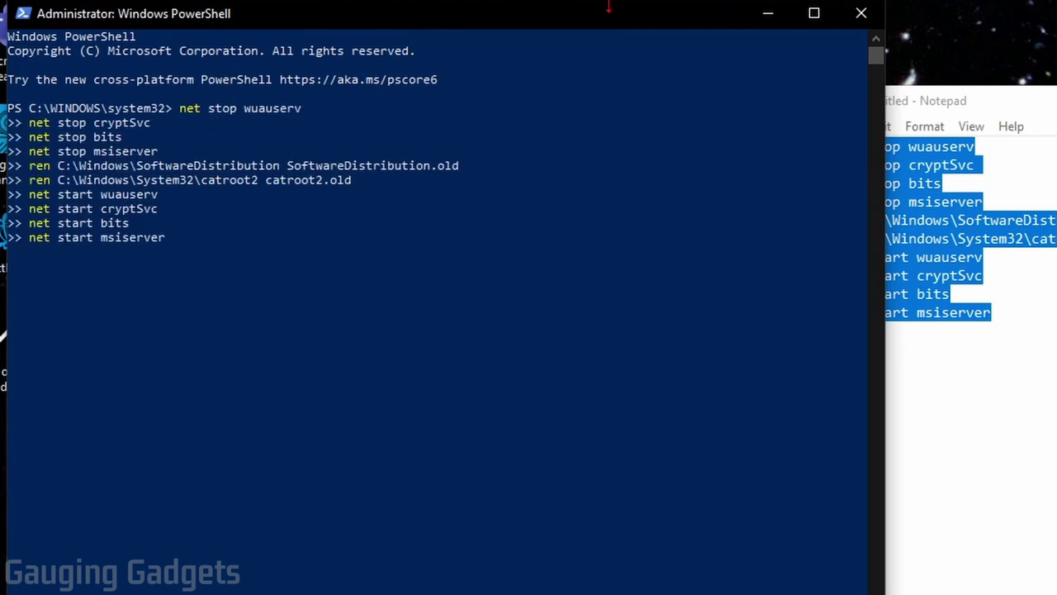
key("Return")
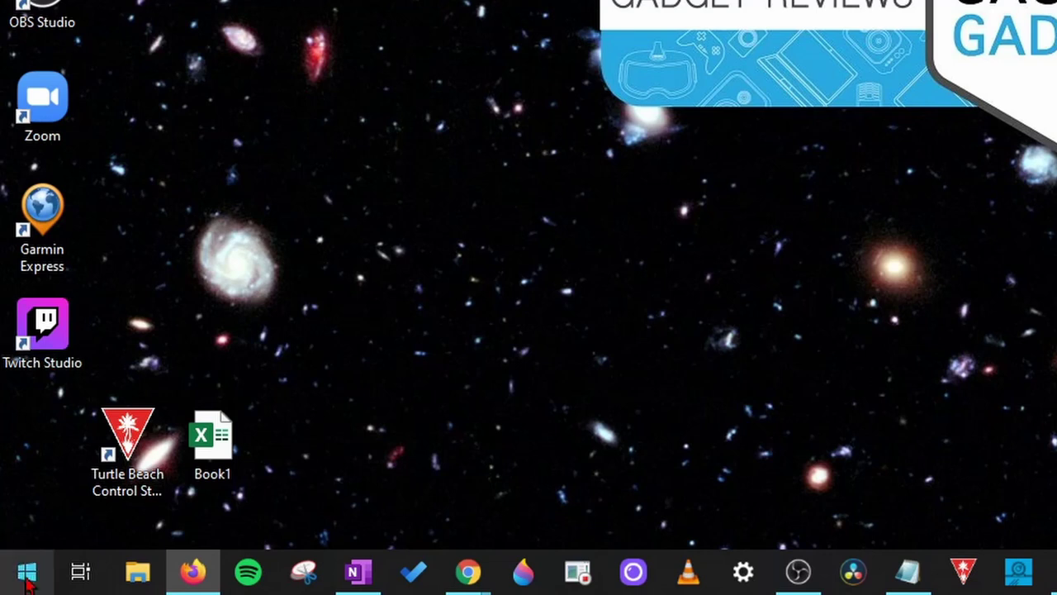
Step: Open the Run box from the Win+X menu and enter regedit
right_click(24, 574)
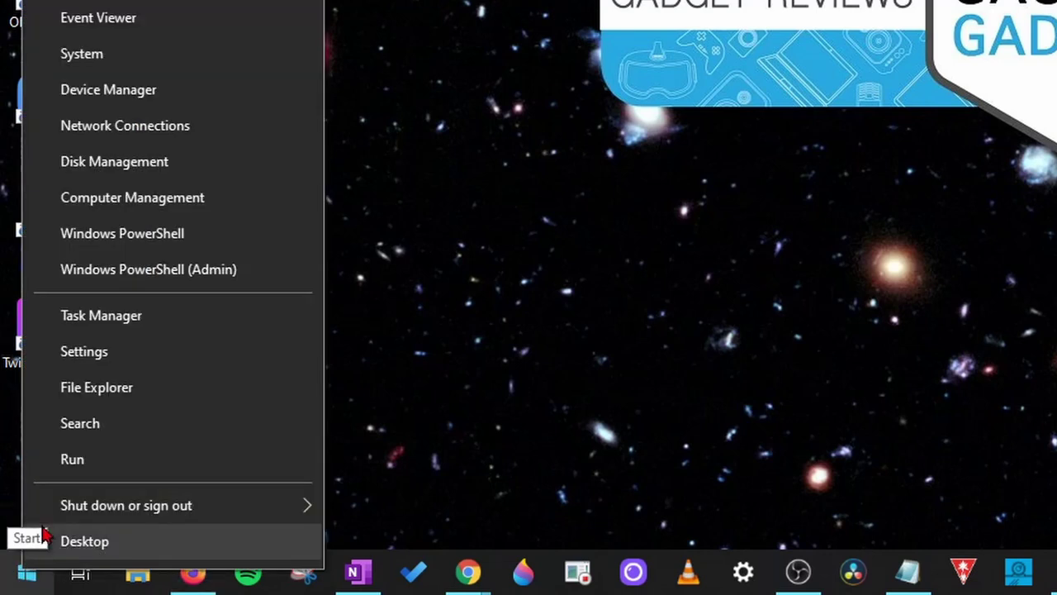
left_click(82, 472)
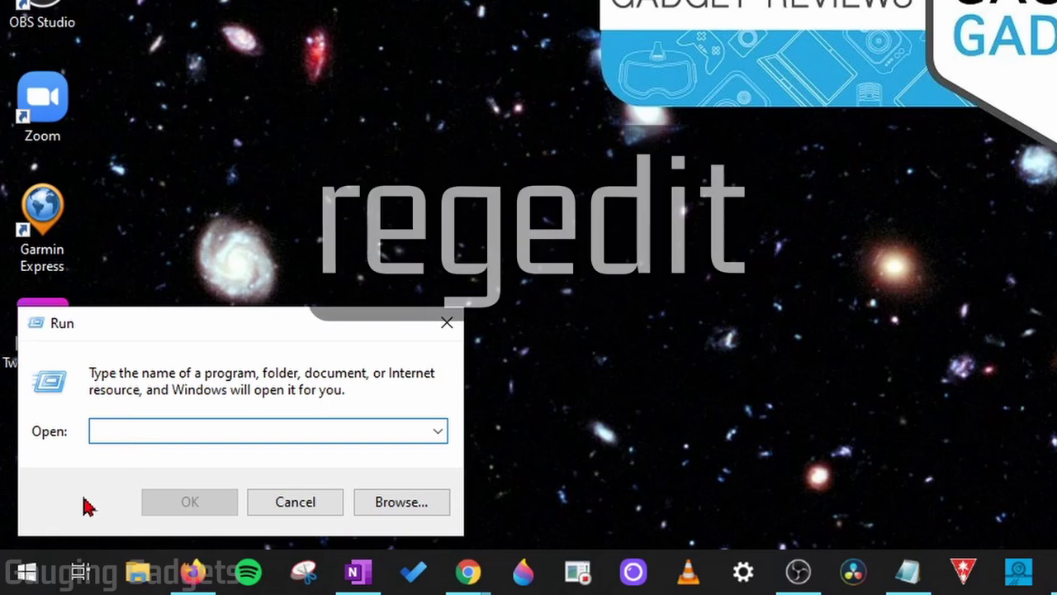
type("rege")
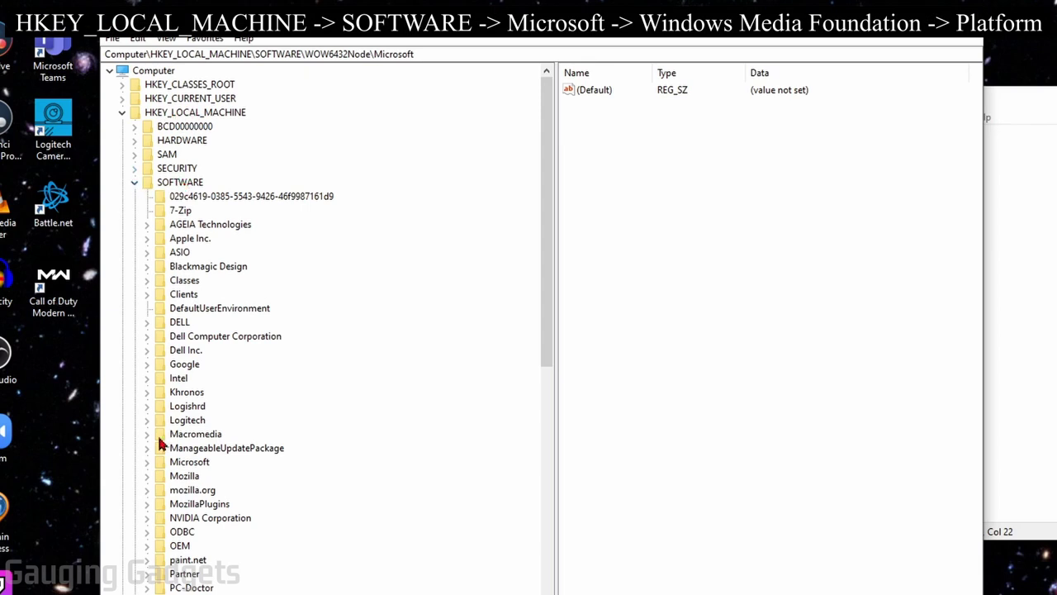
Step: Expand Microsoft and Windows Media Foundation, then select the Platform key
left_click(149, 467)
left_click(148, 467)
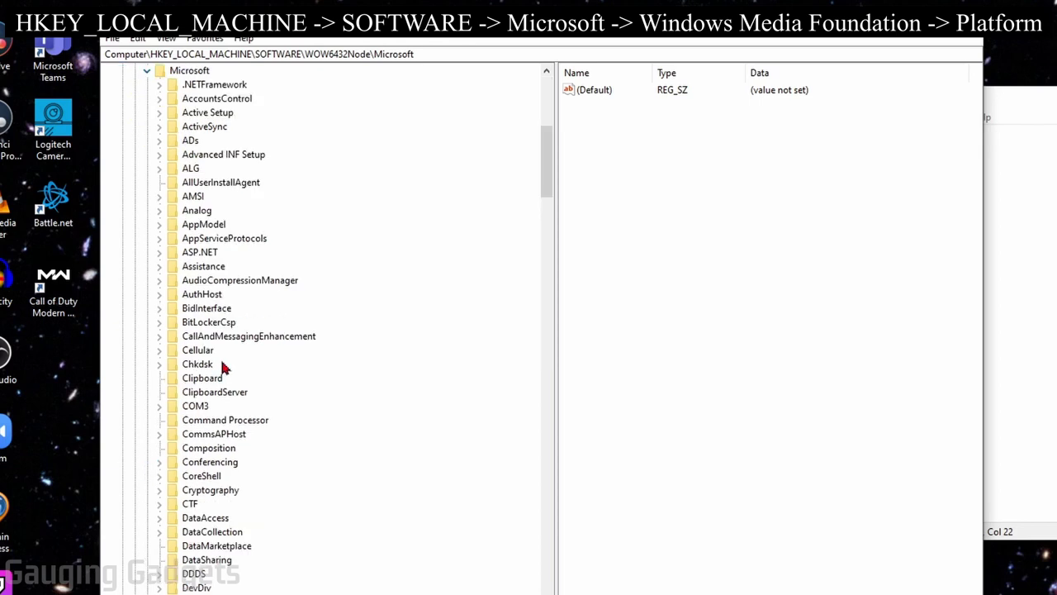
scroll(345, 287, "down", 4)
scroll(347, 299, "down", 20)
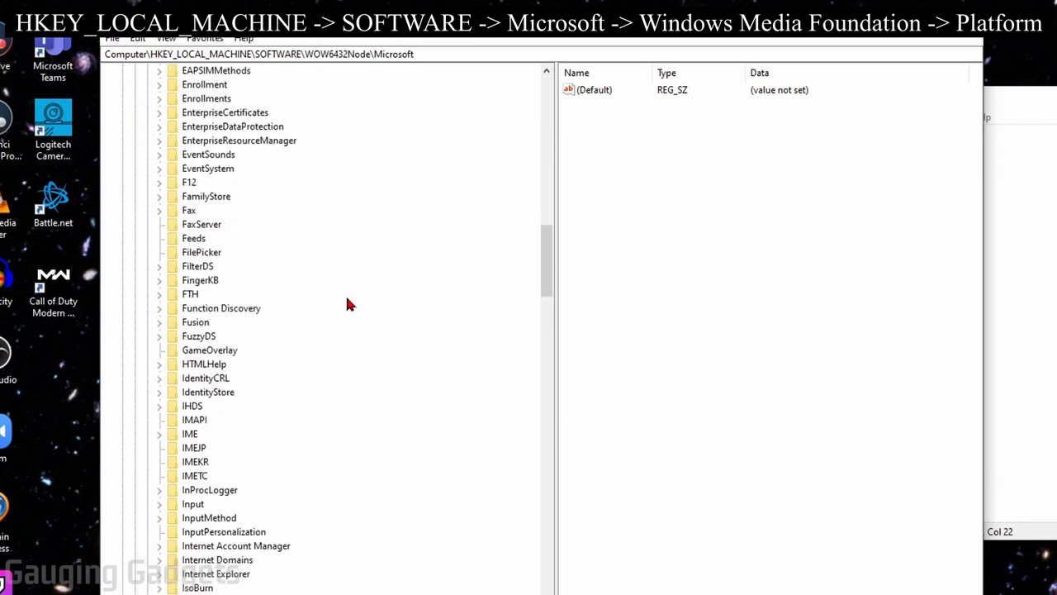
scroll(345, 307, "down", 20)
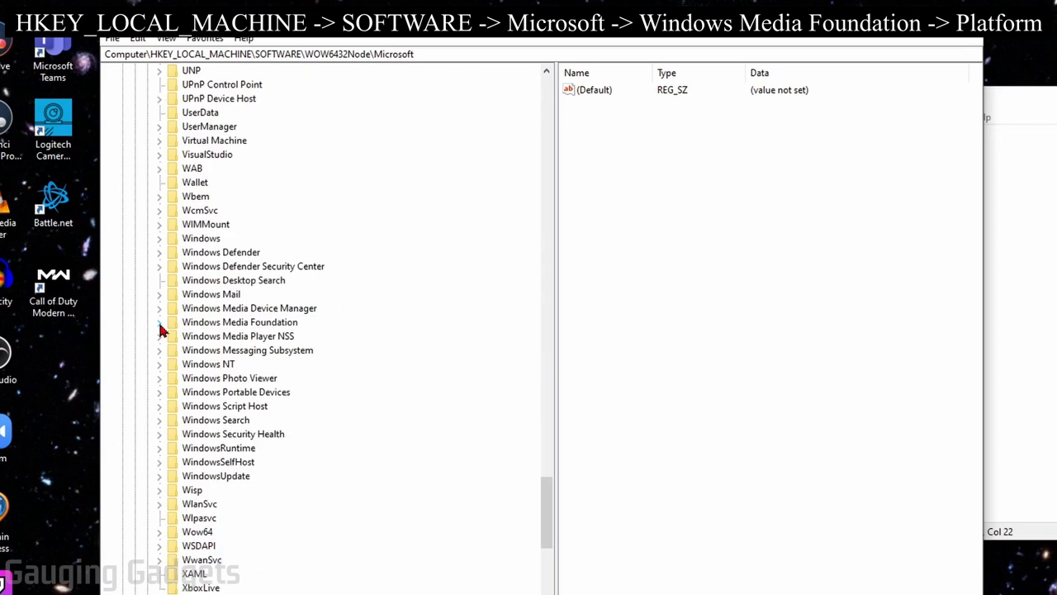
left_click(160, 323)
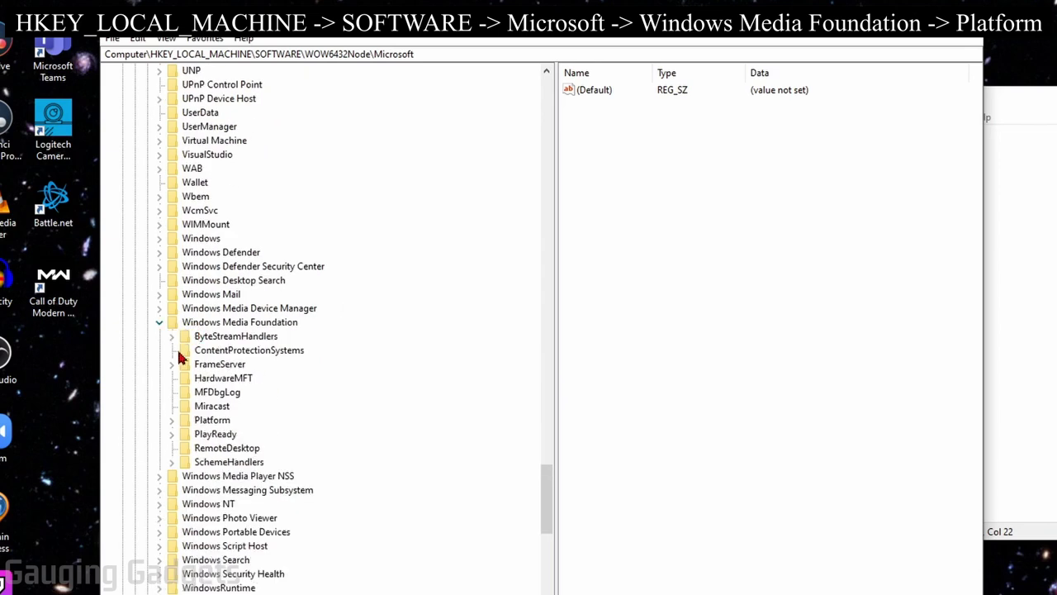
left_click(172, 421)
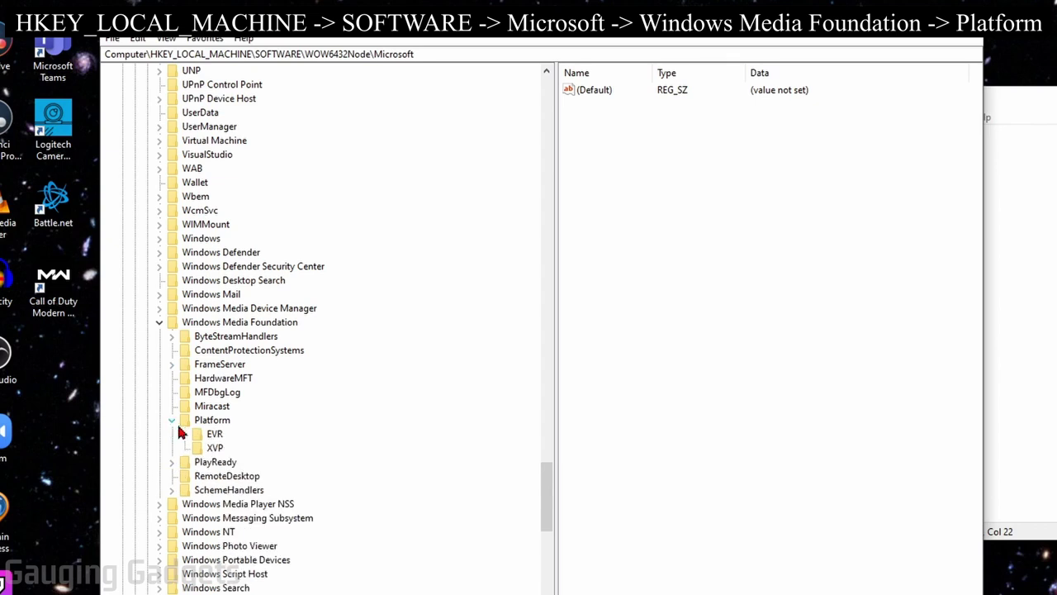
left_click(213, 421)
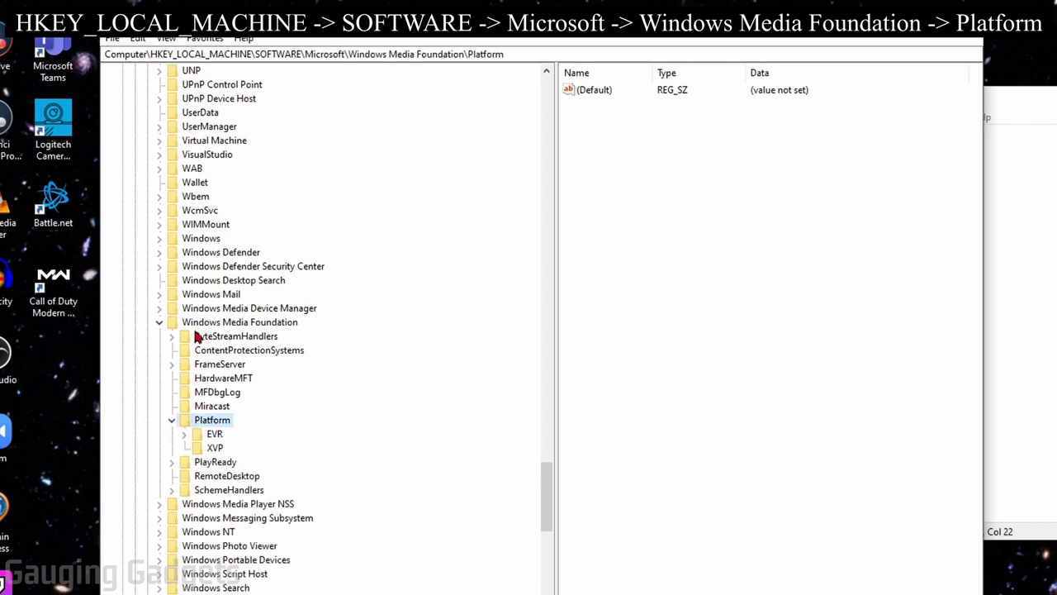
Step: Add a new DWORD (32-bit) value under Platform and grab the EnableFrameServerMode name from Notepad
right_click(212, 423)
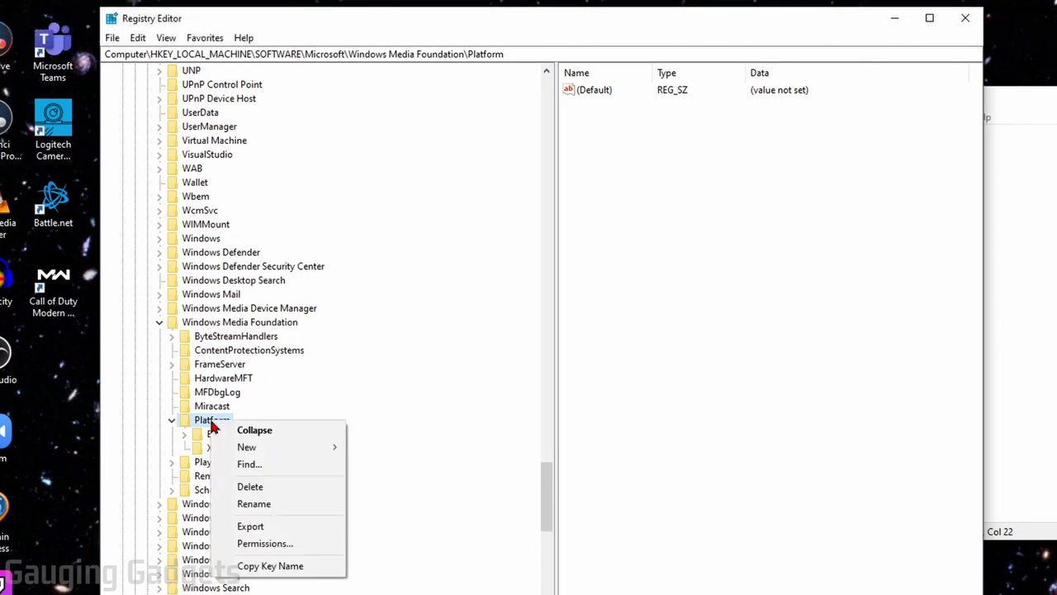
mouse_move(277, 457)
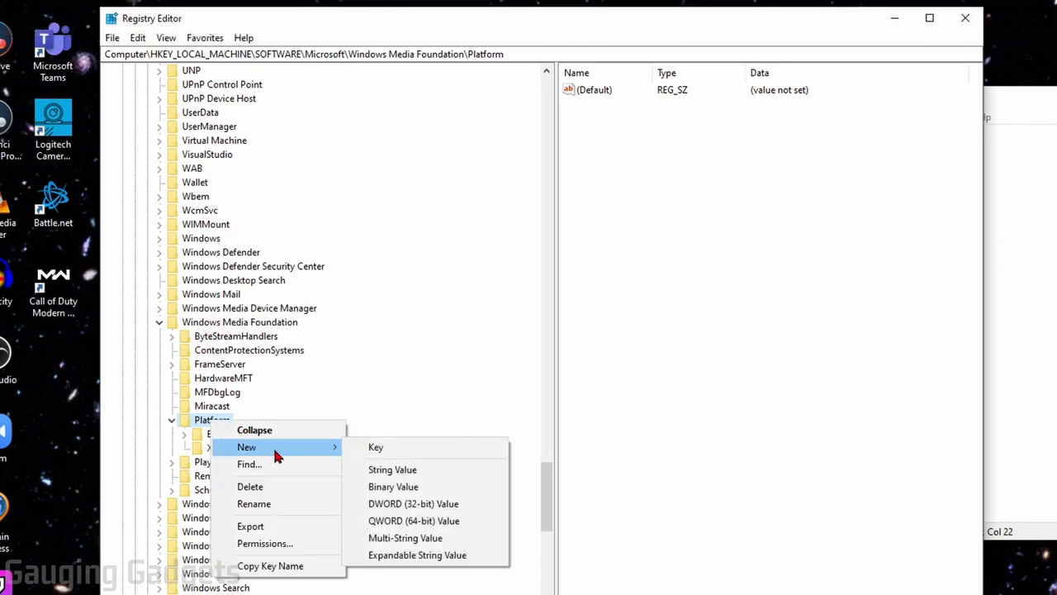
left_click(417, 509)
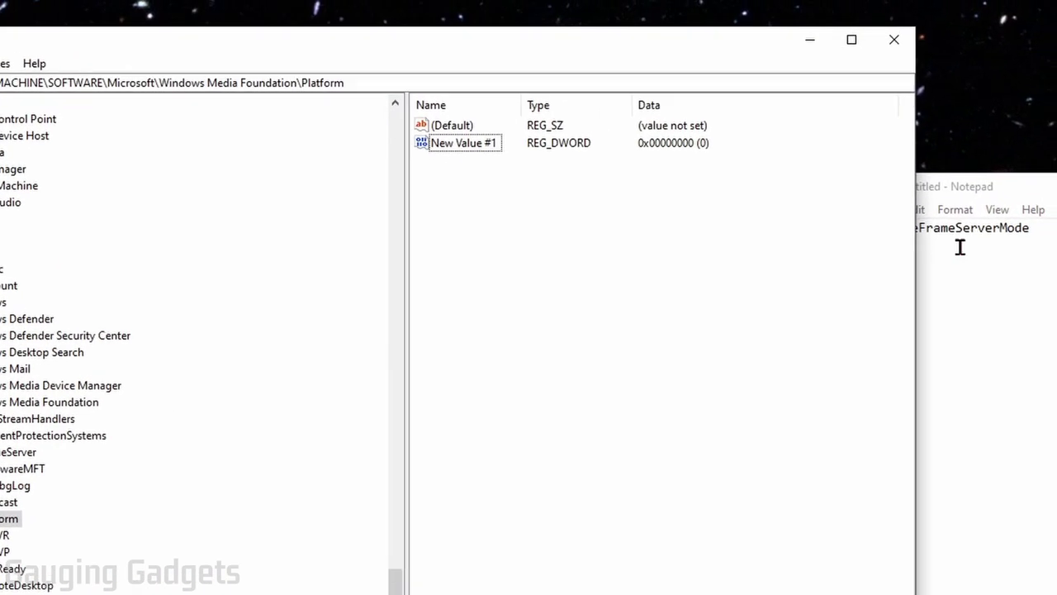
left_click(948, 239)
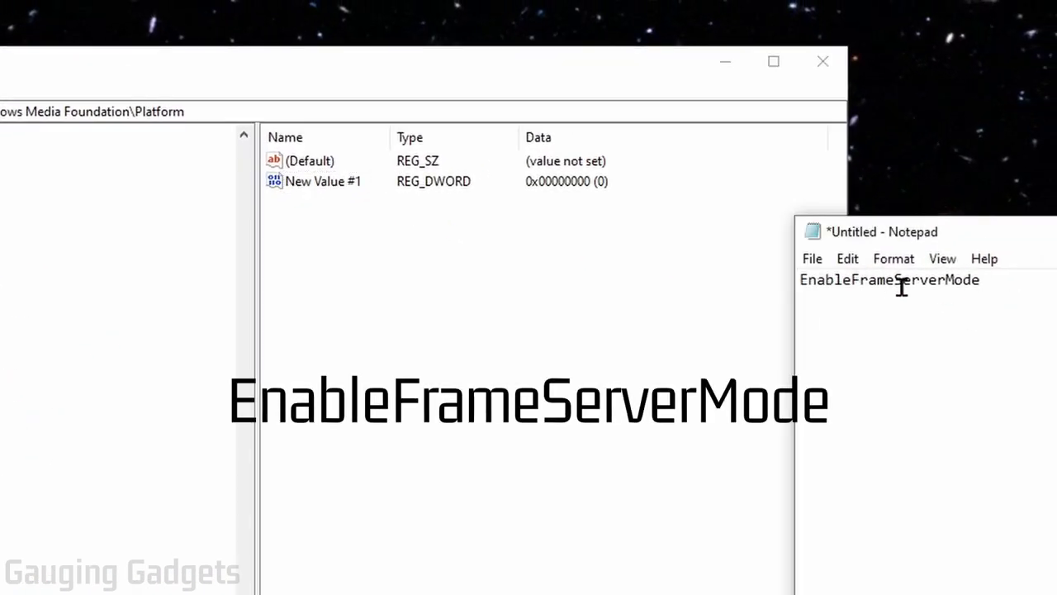
left_click_drag(1010, 278, 800, 278)
key("ctrl+c")
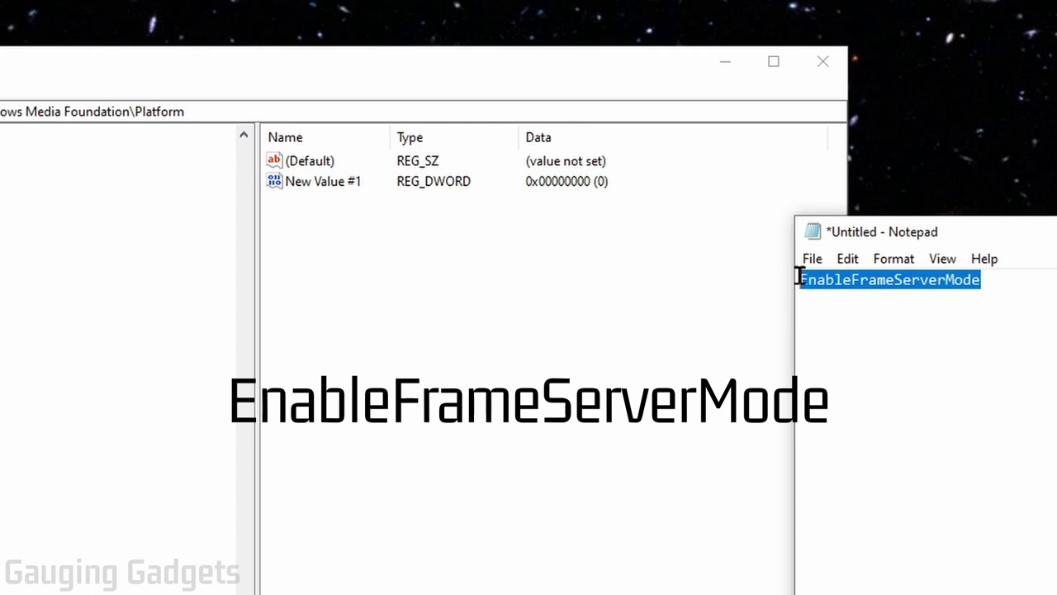
Step: Rename New Value #1 to EnableFrameServerMode and confirm its value data as 0
left_click(320, 192)
right_click(302, 187)
key("Escape")
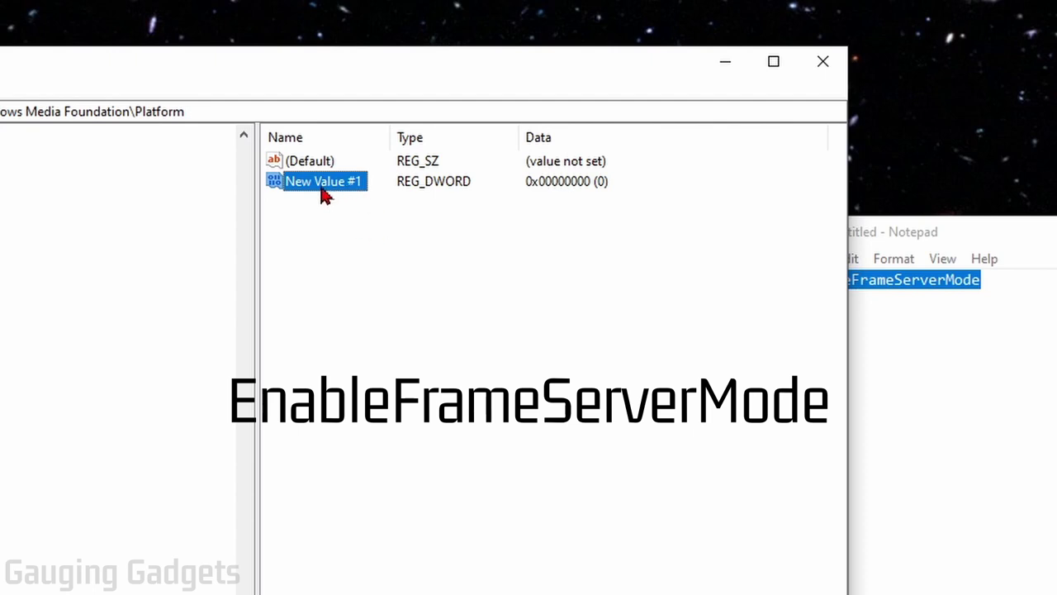
right_click(324, 190)
left_click(378, 279)
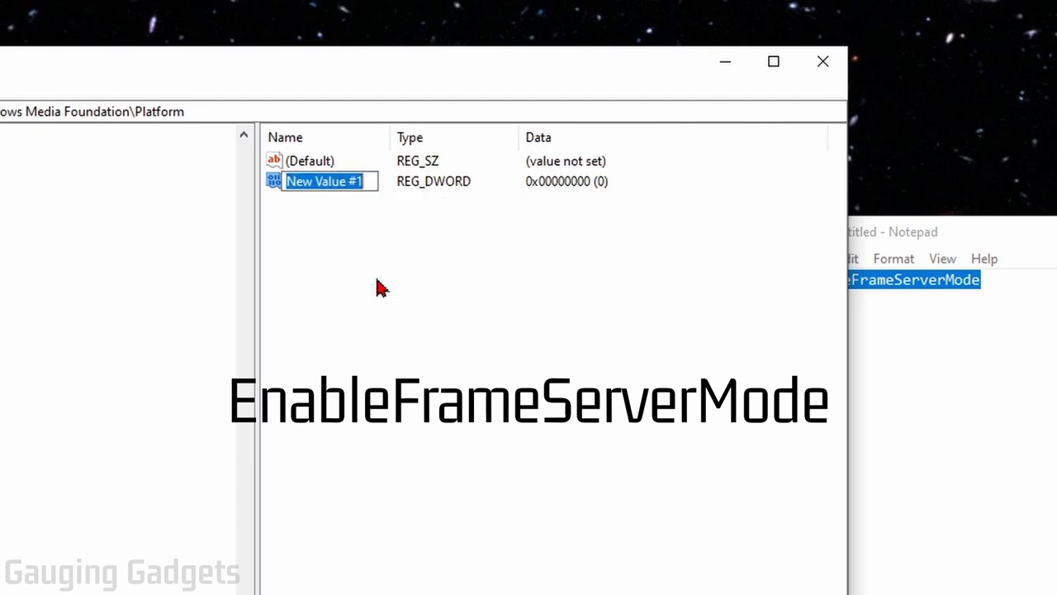
key("ctrl+v")
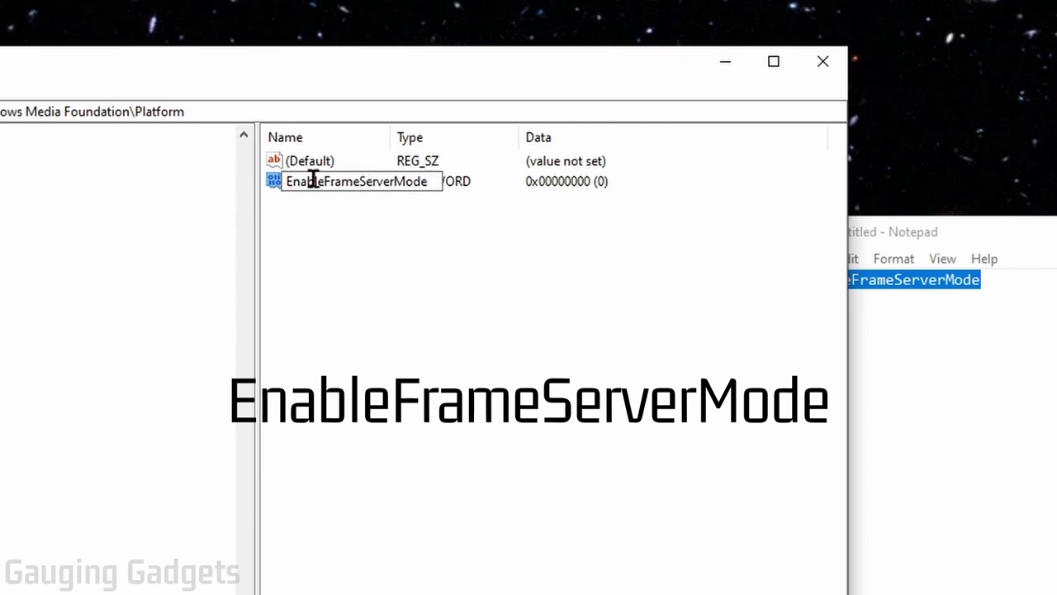
left_click(342, 229)
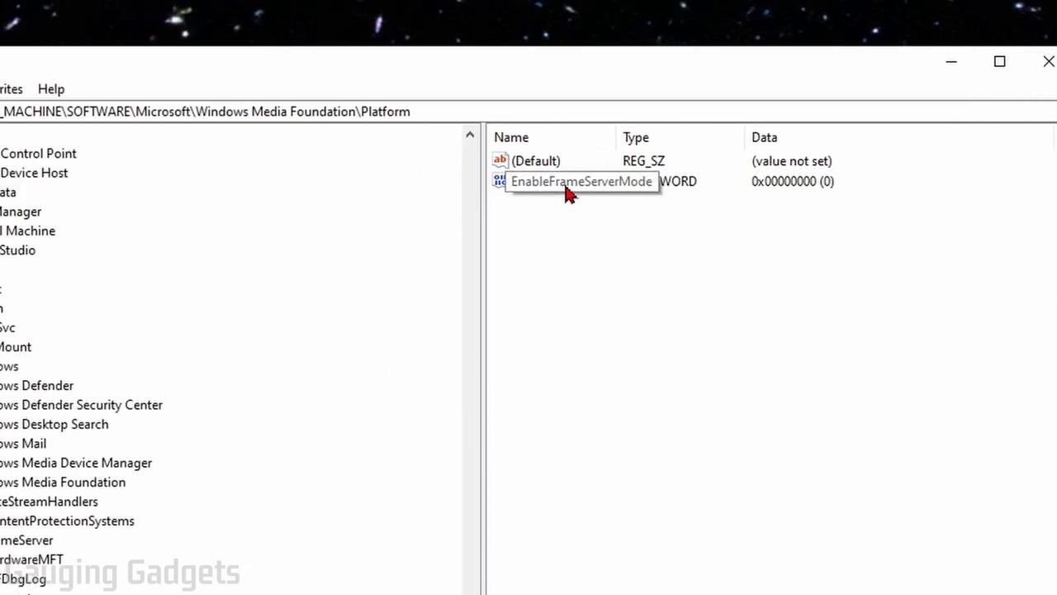
double_click(567, 187)
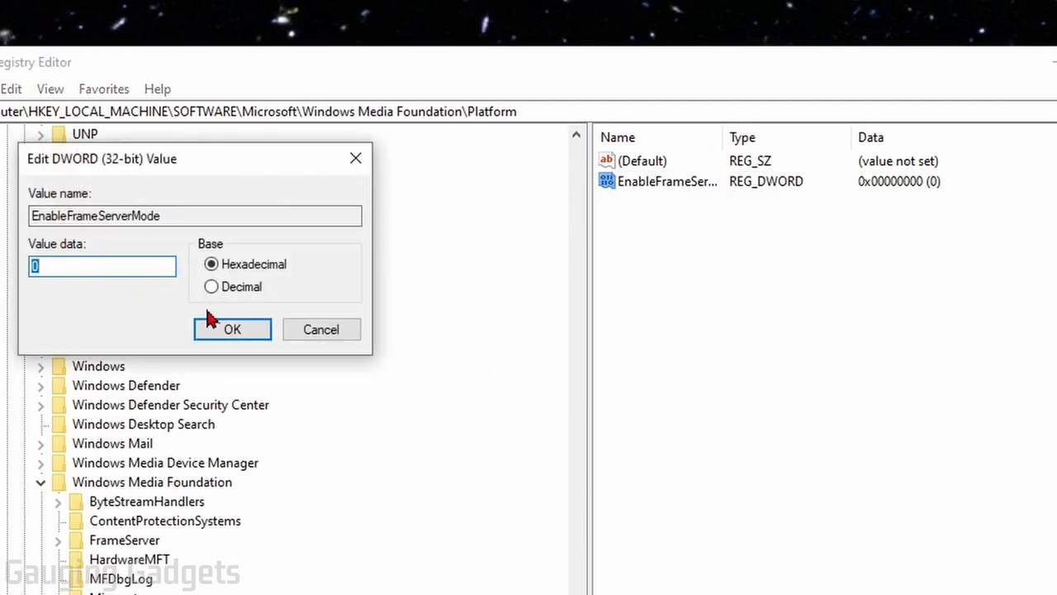
left_click(221, 331)
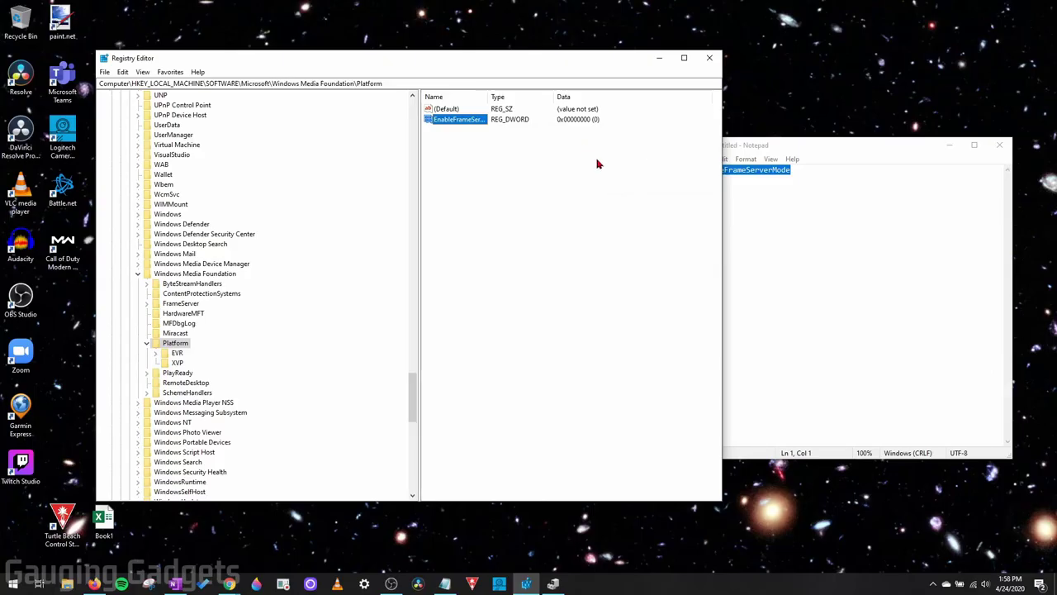
Step: Search Settings for 'about' and check that System type shows a 64-bit operating system
key("Return")
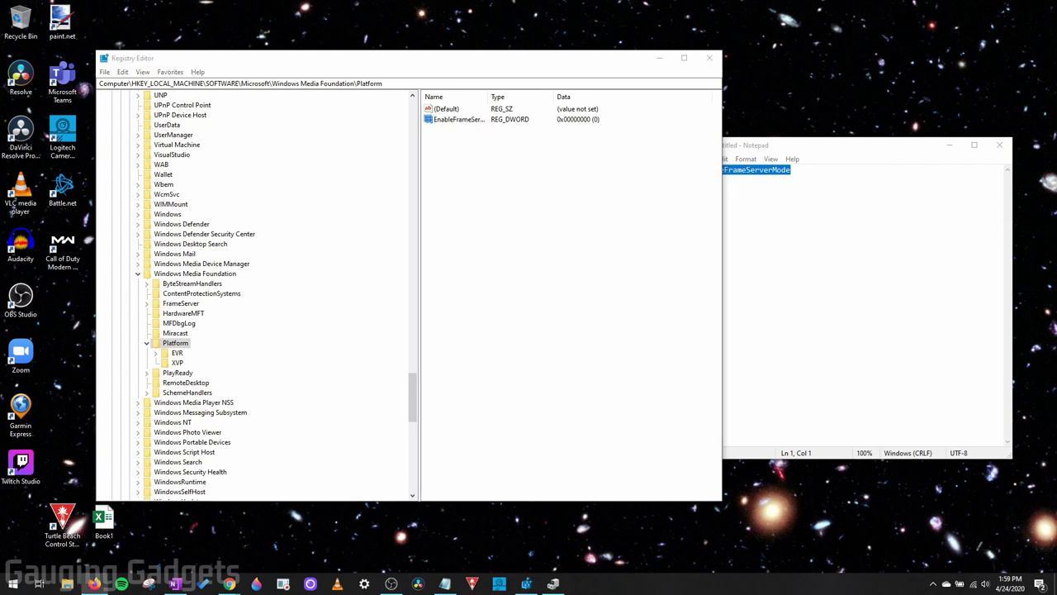
left_click(682, 226)
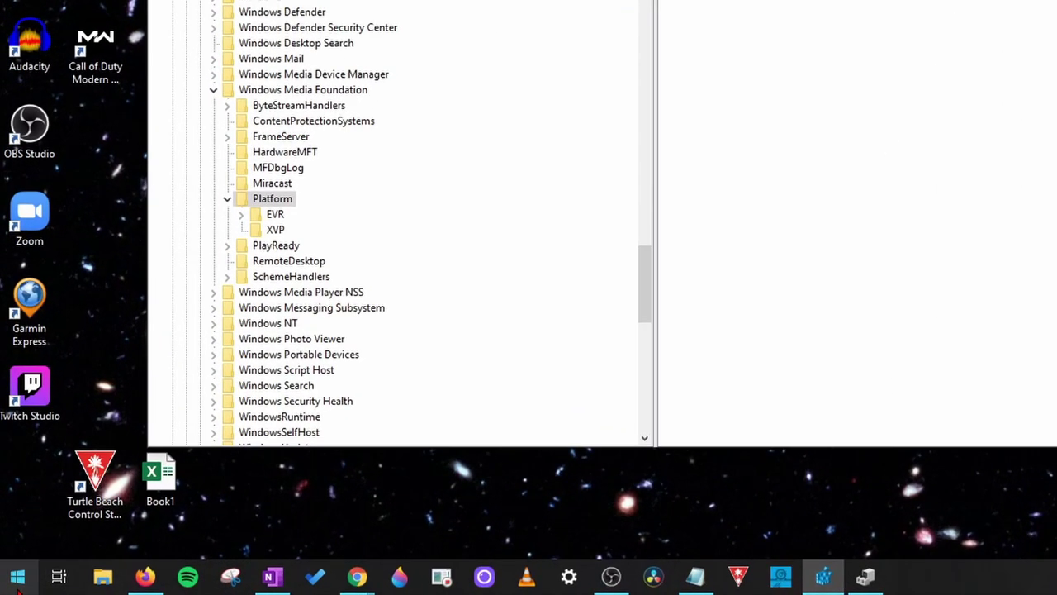
right_click(19, 584)
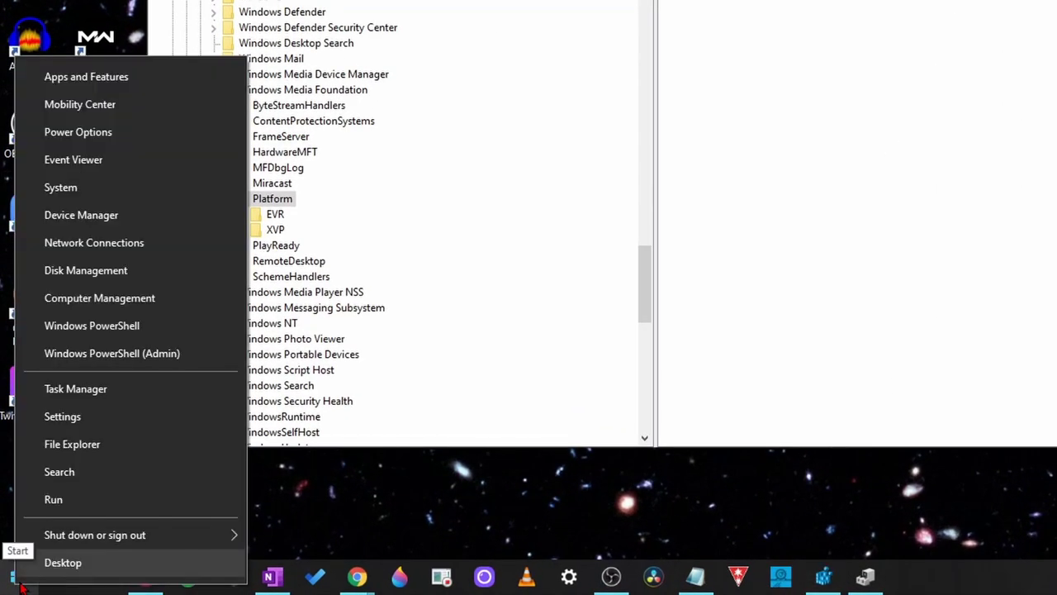
left_click(114, 417)
type("about")
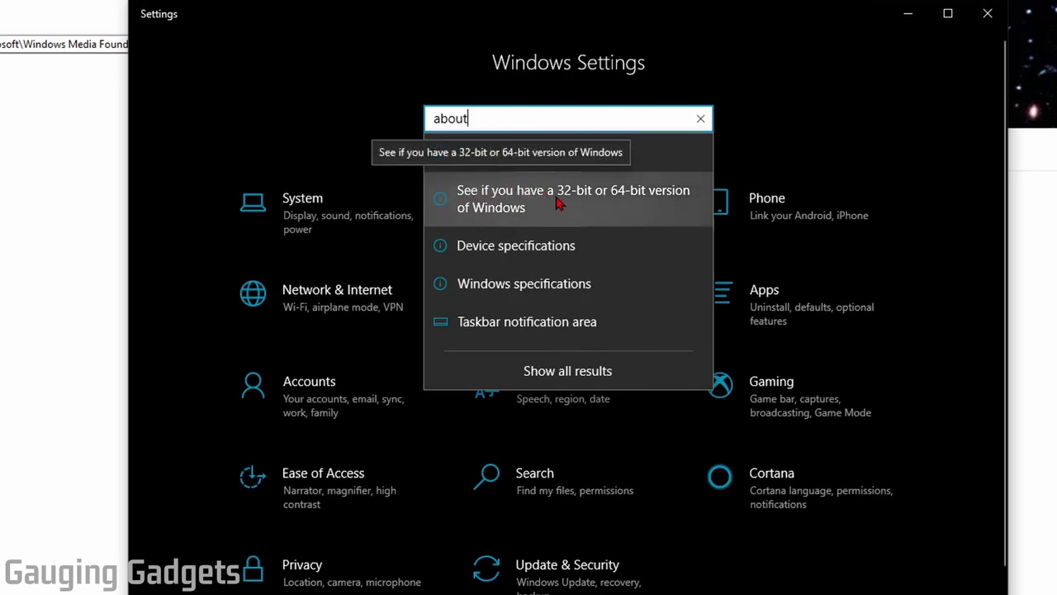
left_click(531, 211)
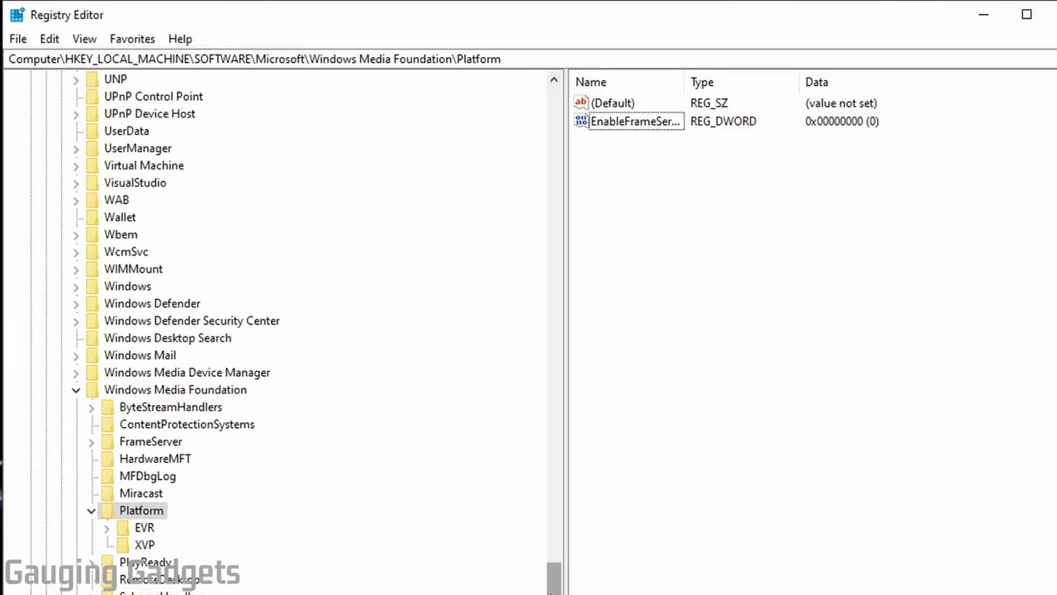
left_click_drag(554, 578, 533, 116)
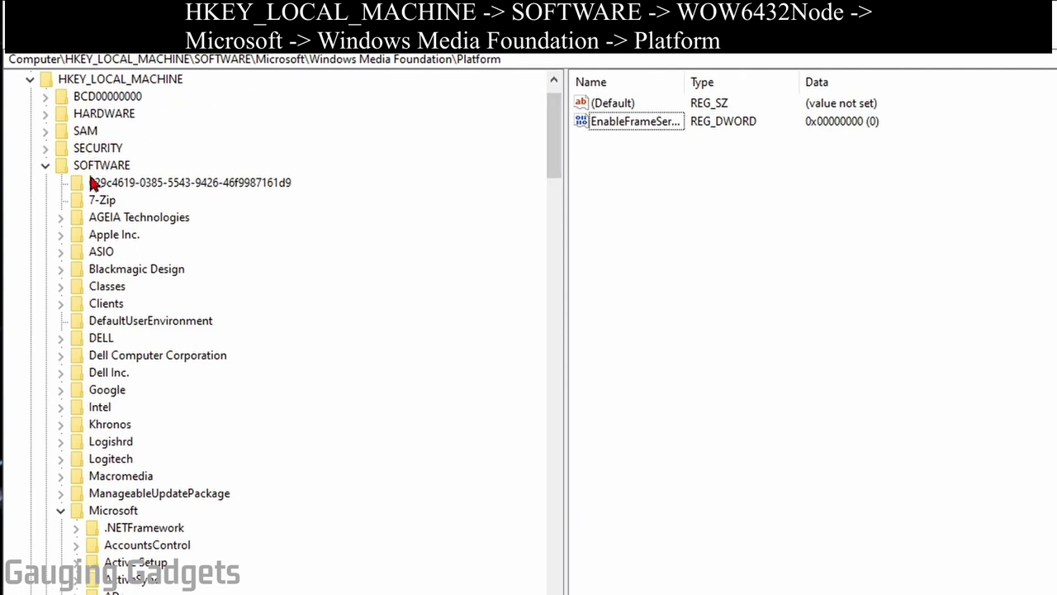
Step: Collapse the top Microsoft key and drill into WOW6432Node\Microsoft\Windows Media Foundation\Platform
left_click(60, 511)
scroll(302, 252, "down", 7)
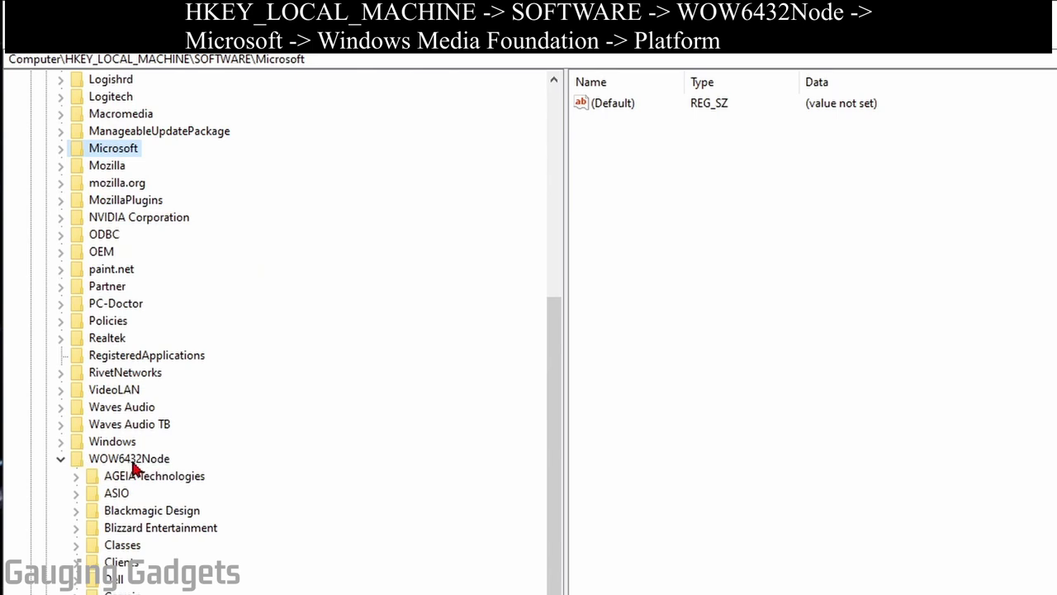
left_click(146, 463)
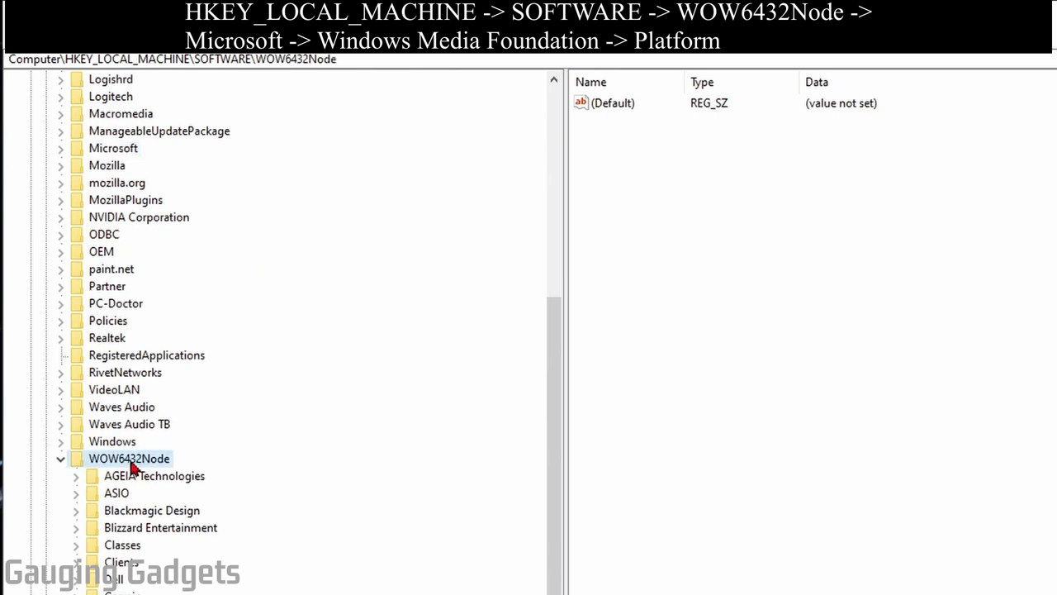
scroll(132, 467, "down", 4)
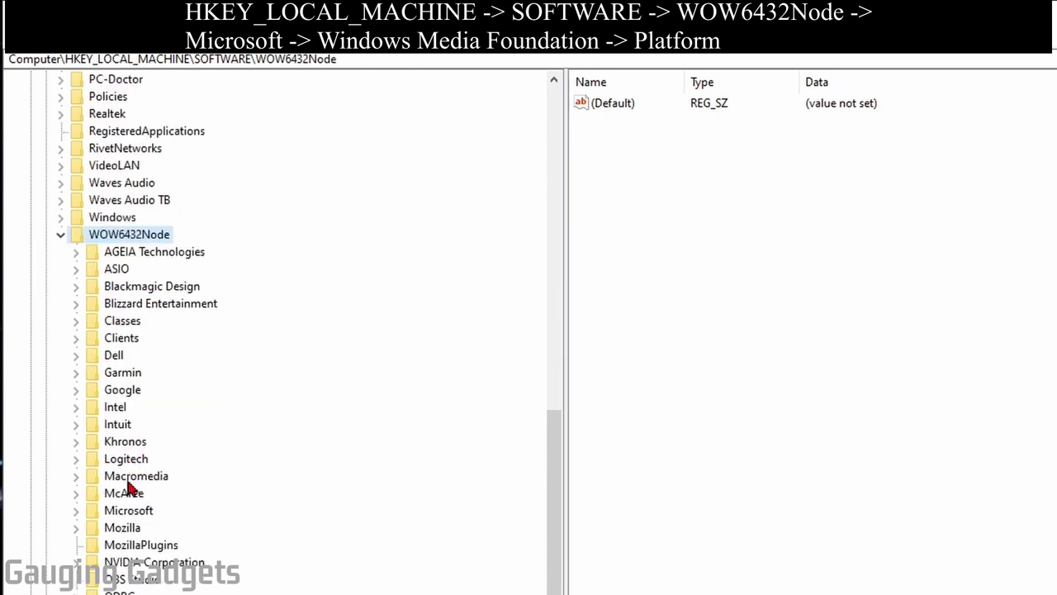
left_click(76, 510)
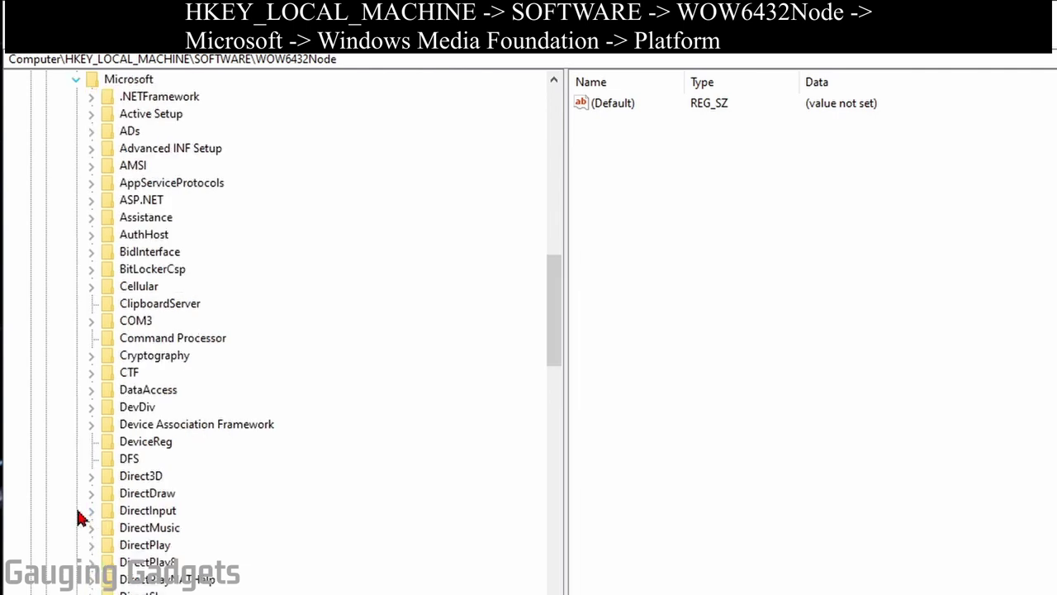
scroll(198, 297, "down", 20)
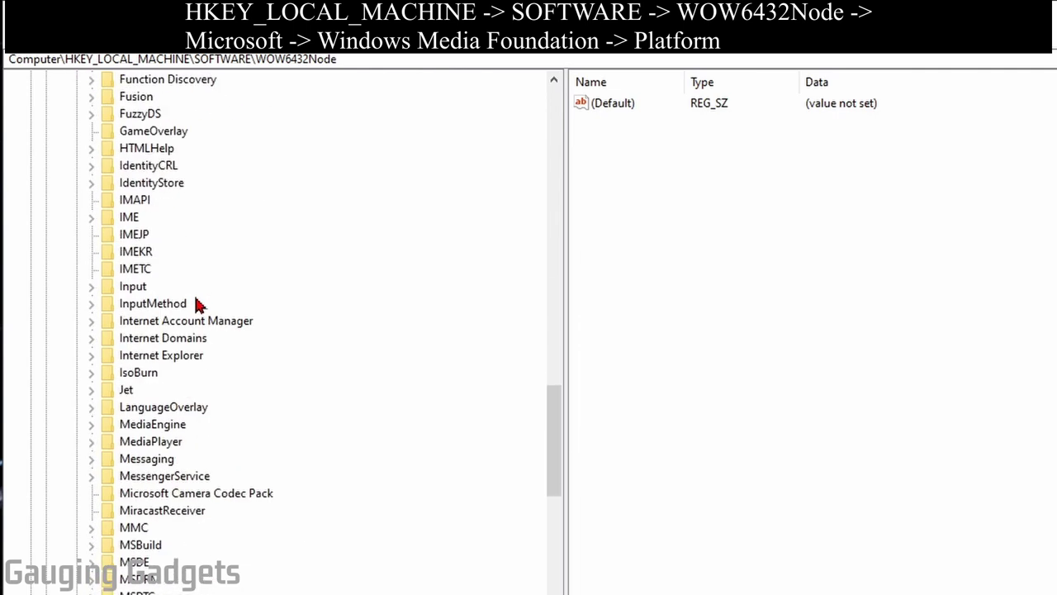
scroll(198, 308, "down", 15)
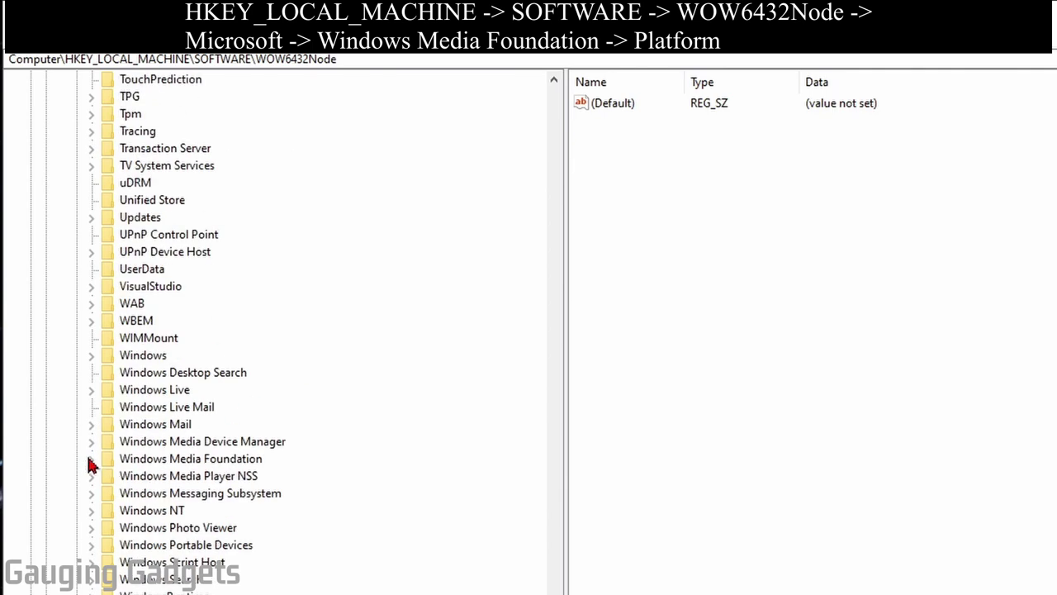
left_click(91, 431)
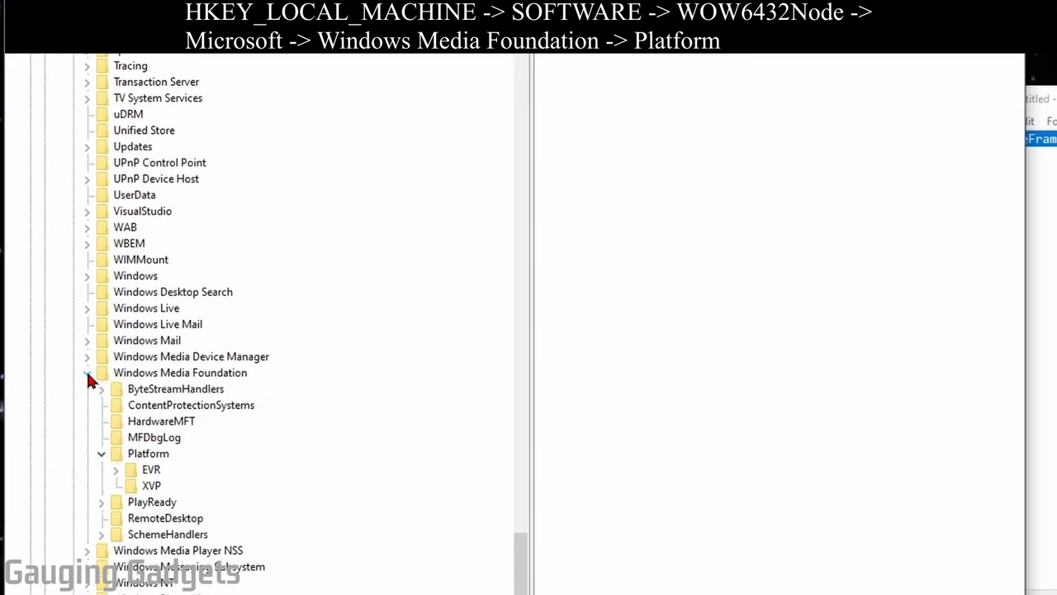
left_click(146, 459)
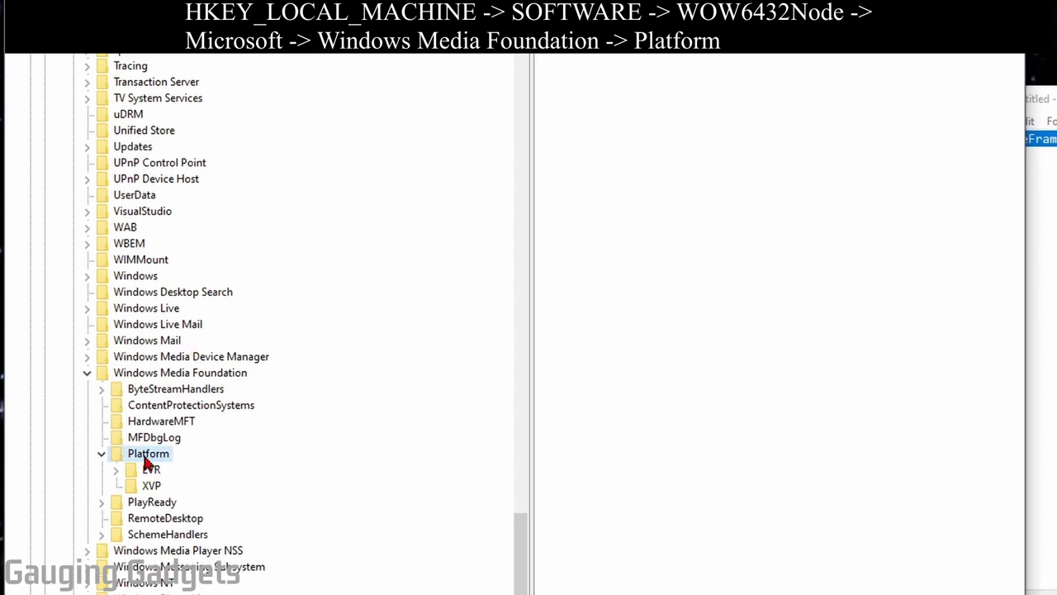
Step: Create a new DWORD (32-bit) value under the WOW6432Node Platform key
right_click(146, 459)
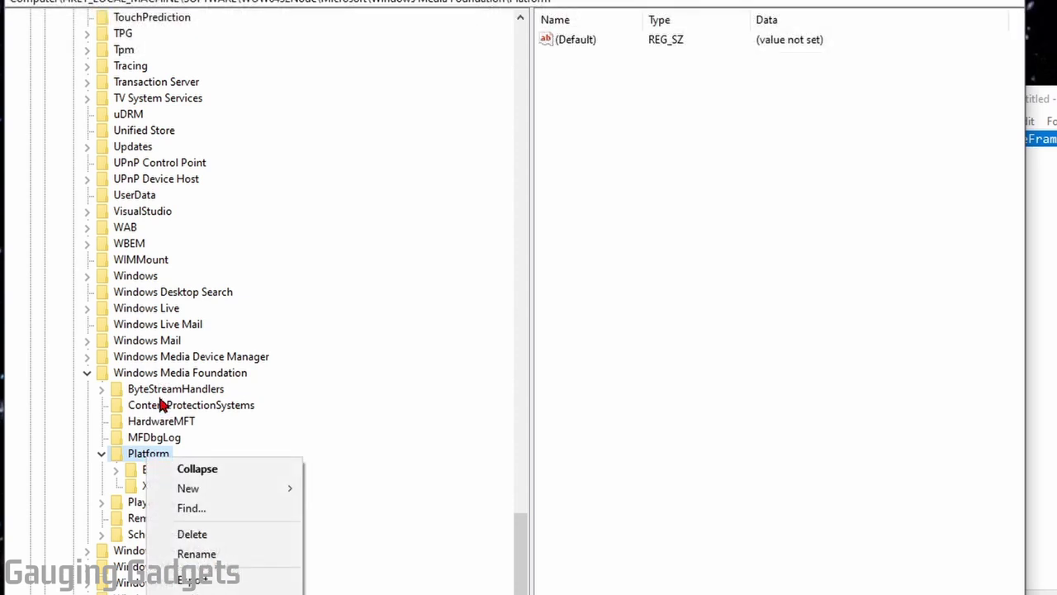
mouse_move(247, 489)
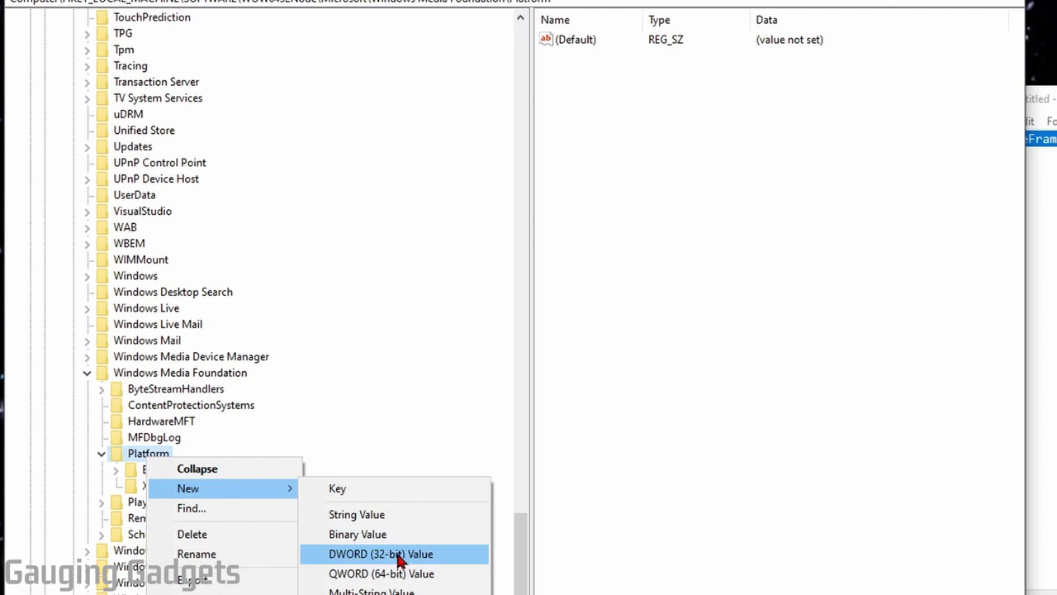
left_click(400, 561)
Step: Rename the new value to EnableFrameServerMode, copying the name from Notepad, and keep its data at 0
left_click(1056, 139)
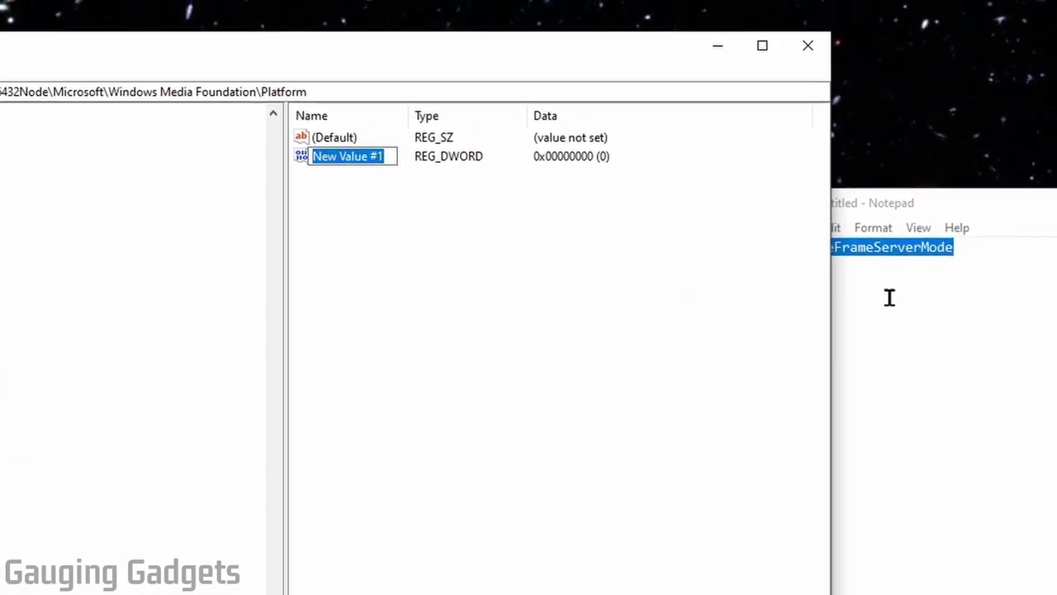
left_click_drag(958, 248, 763, 245)
key("ctrl+c")
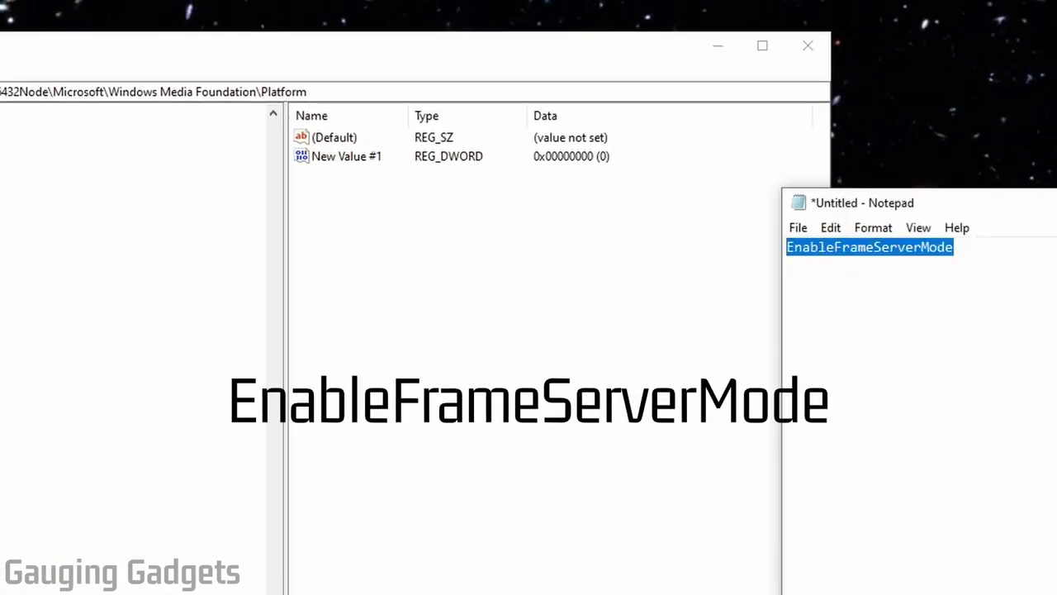
right_click(342, 158)
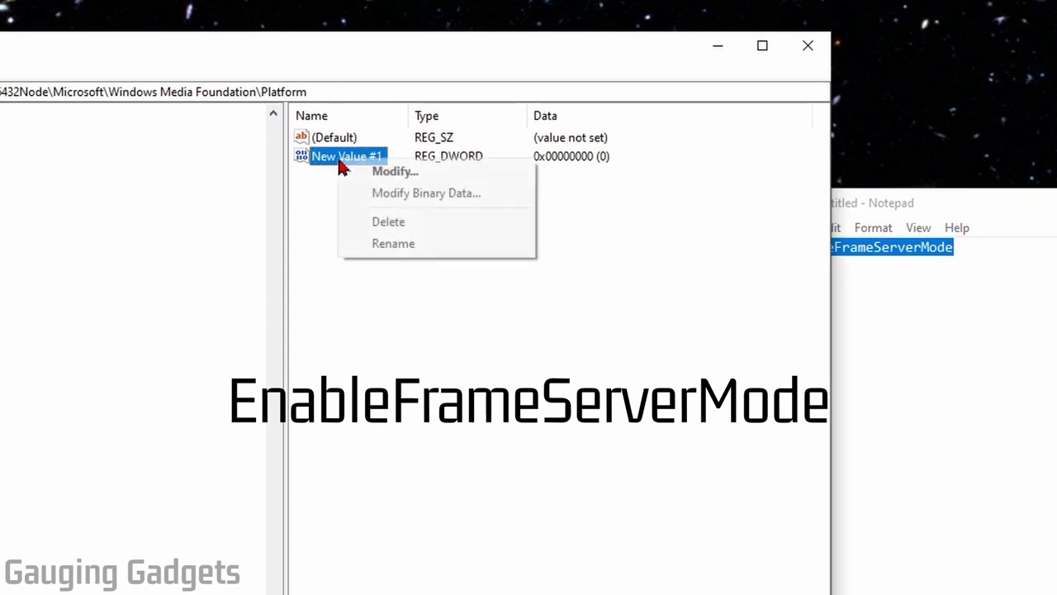
left_click(416, 244)
key("ctrl+v")
key("Return")
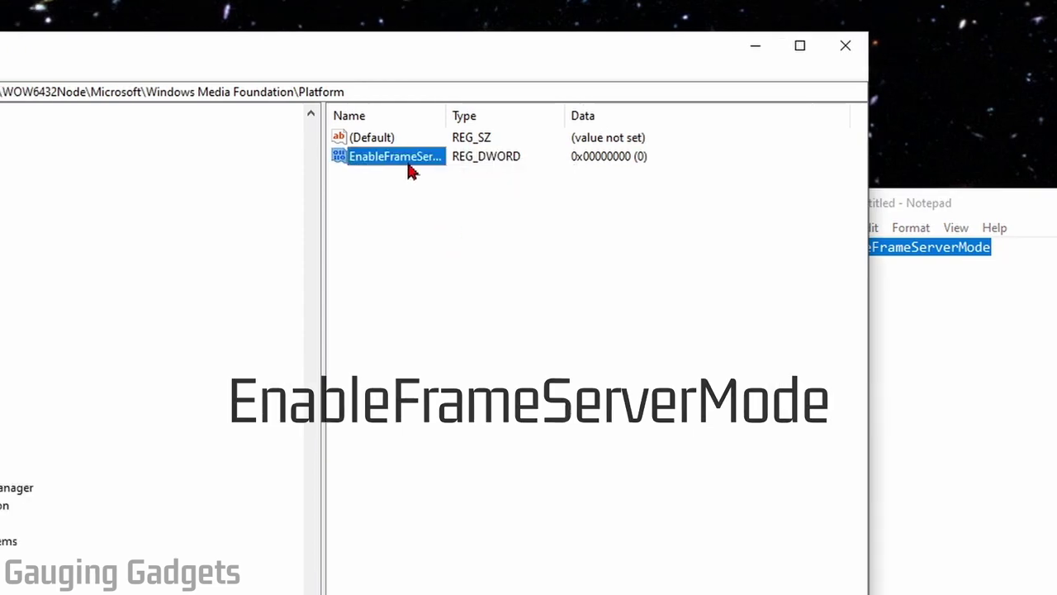
double_click(368, 159)
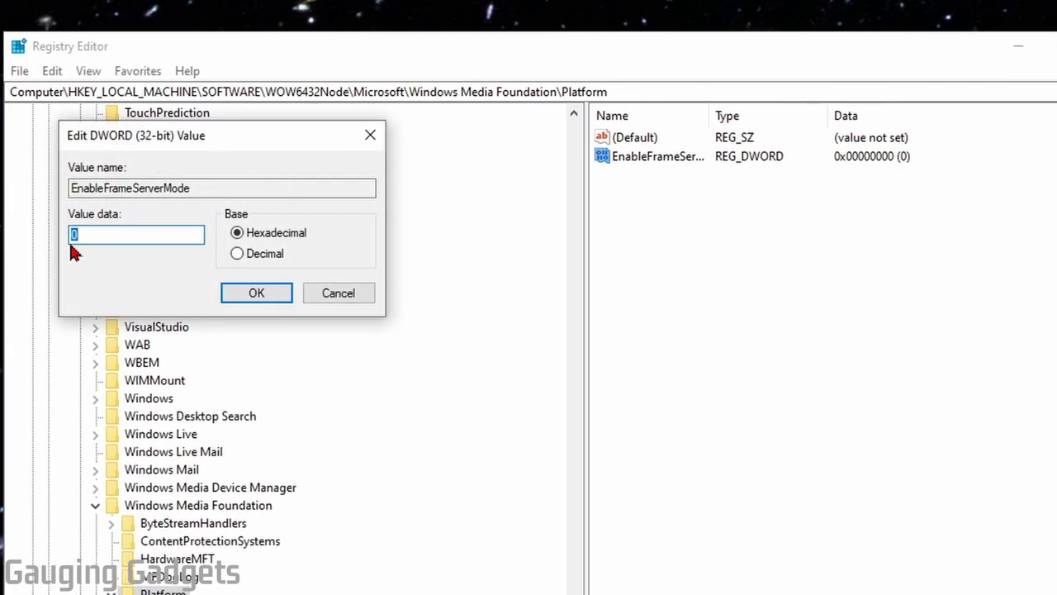
left_click(256, 294)
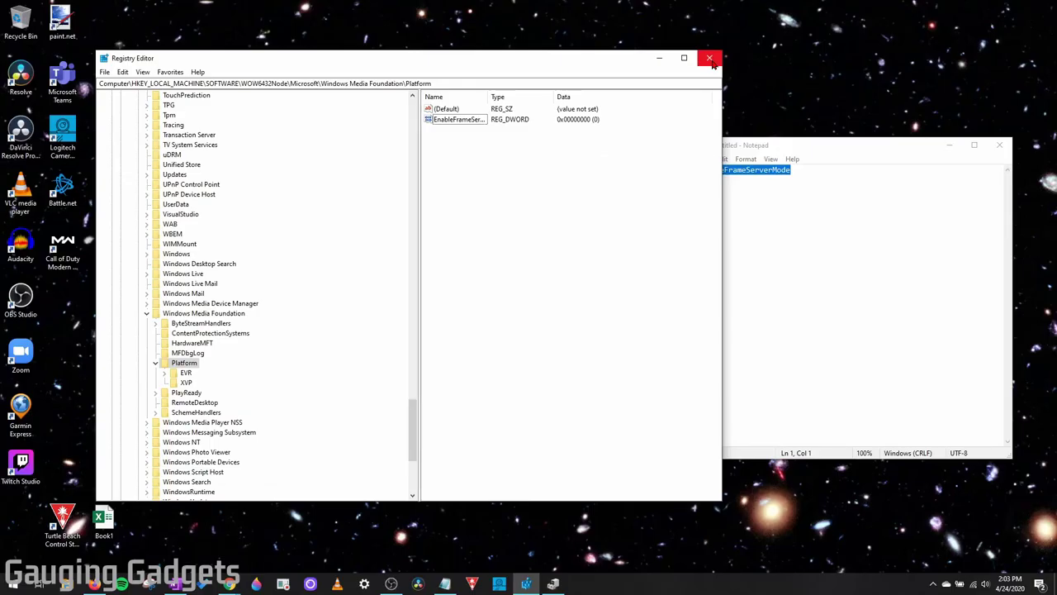
left_click(710, 58)
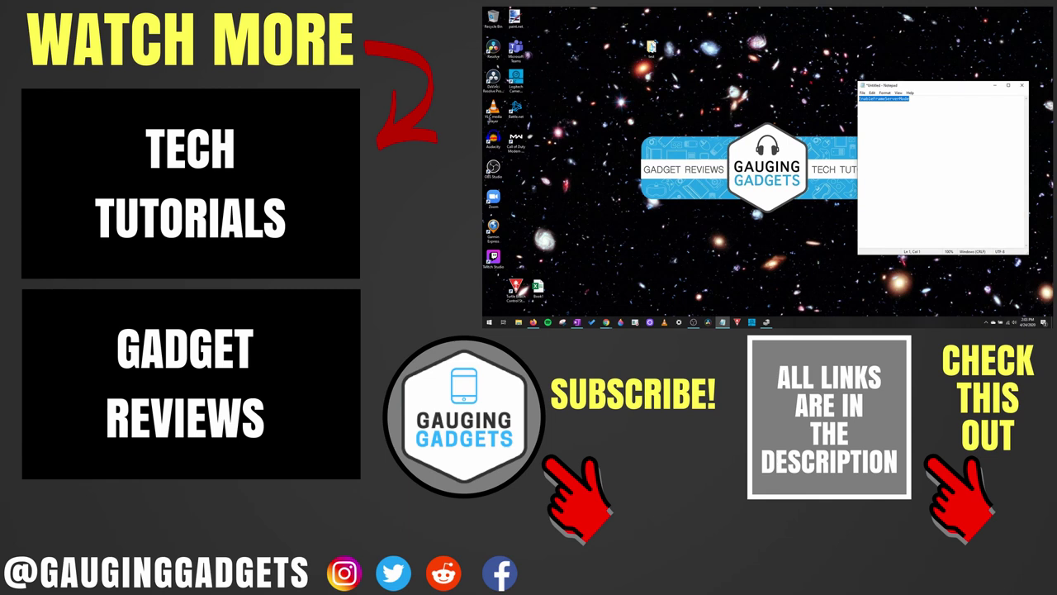
left_click(516, 142)
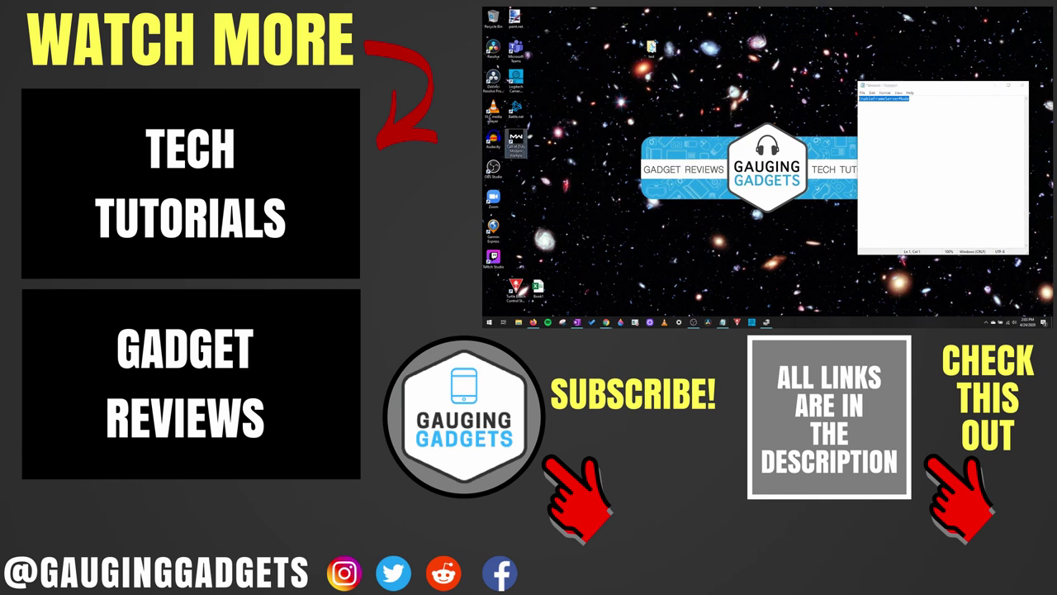